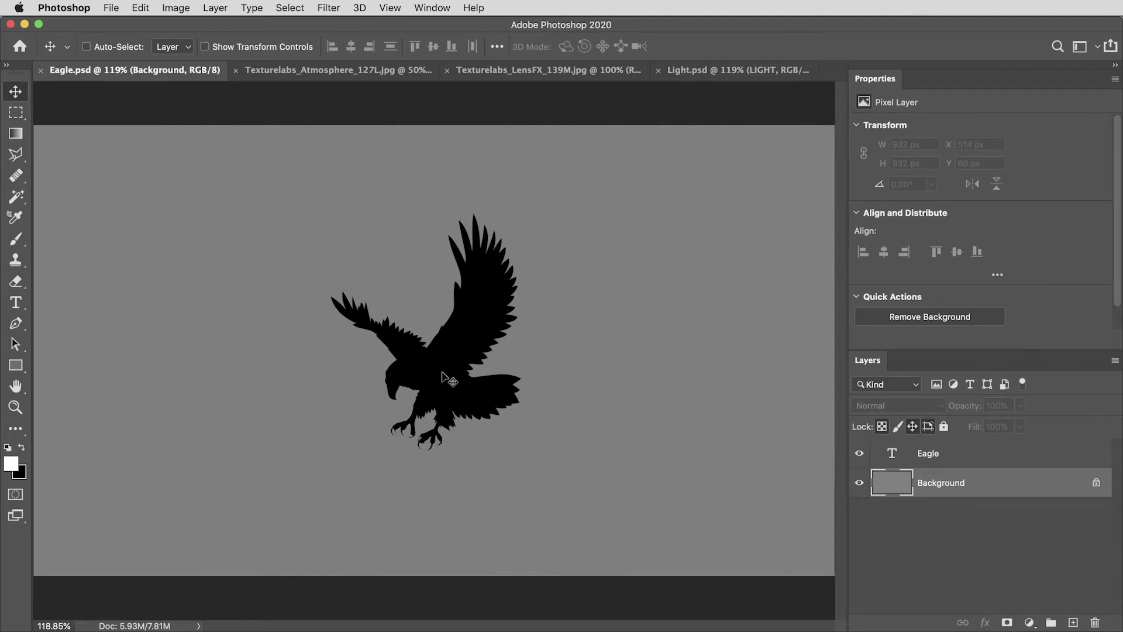
# Check the Eagle text layer's font and leave it unchanged.
pyautogui.click(944, 459)
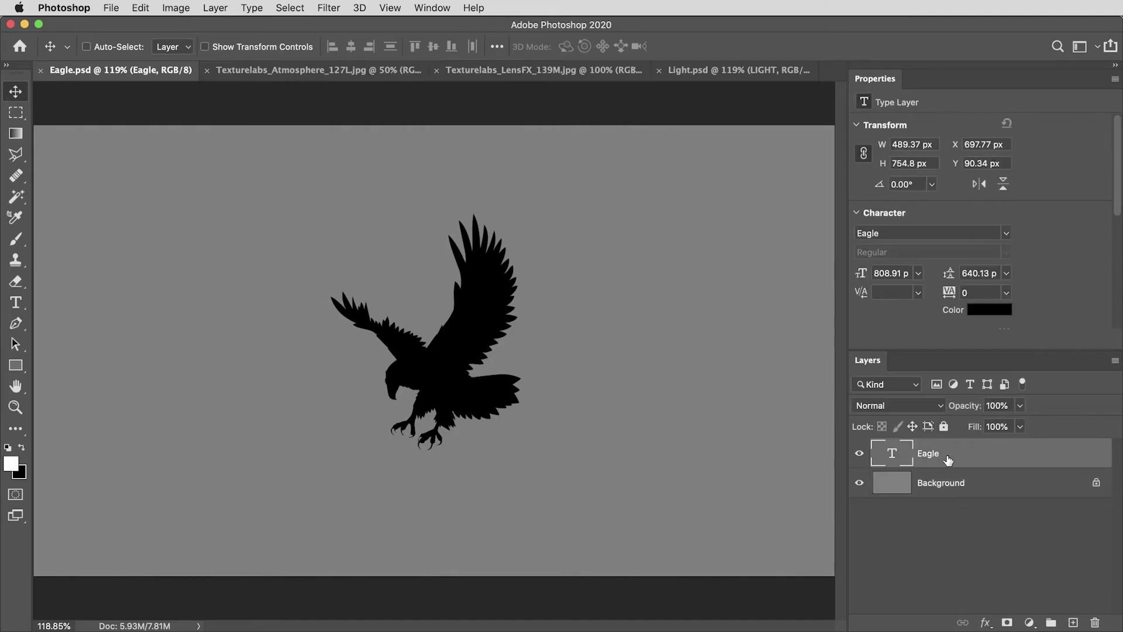
pyautogui.click(900, 235)
pyautogui.press('Return')
# Add a new layer just above Background and name it Backlight.
pyautogui.click(989, 494)
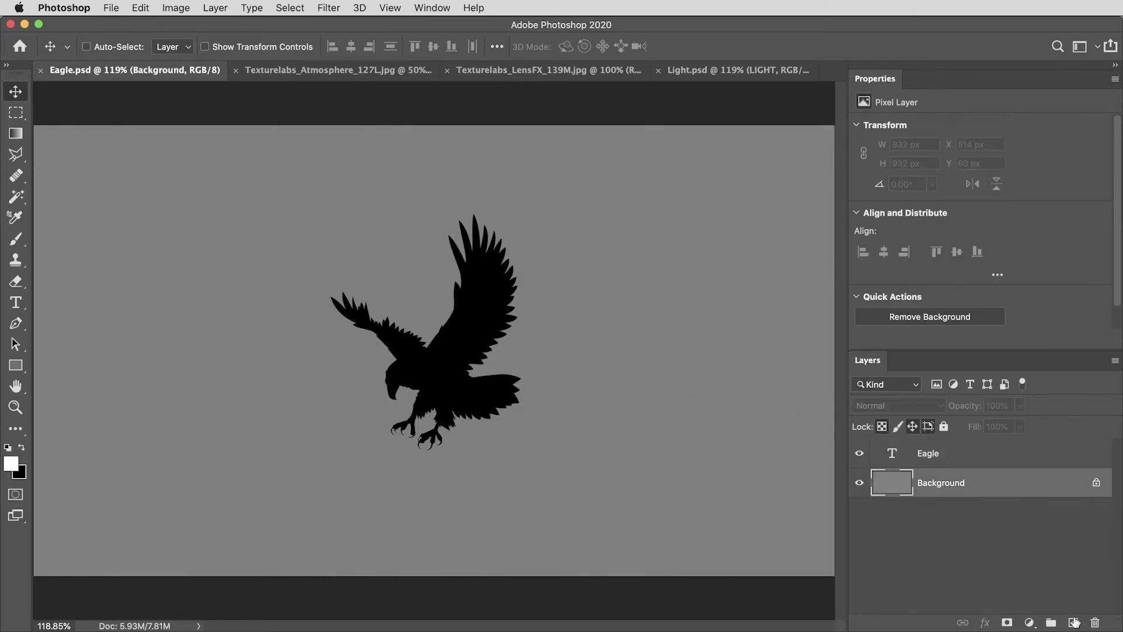
pyautogui.click(1074, 622)
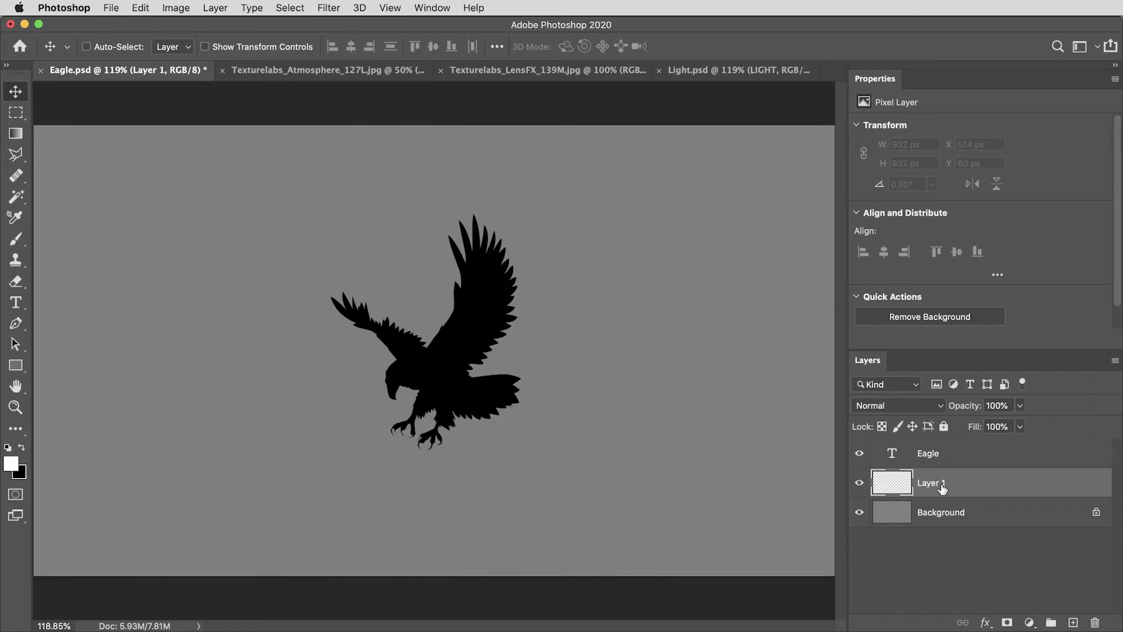
pyautogui.write('Backlight')
pyautogui.press('Return')
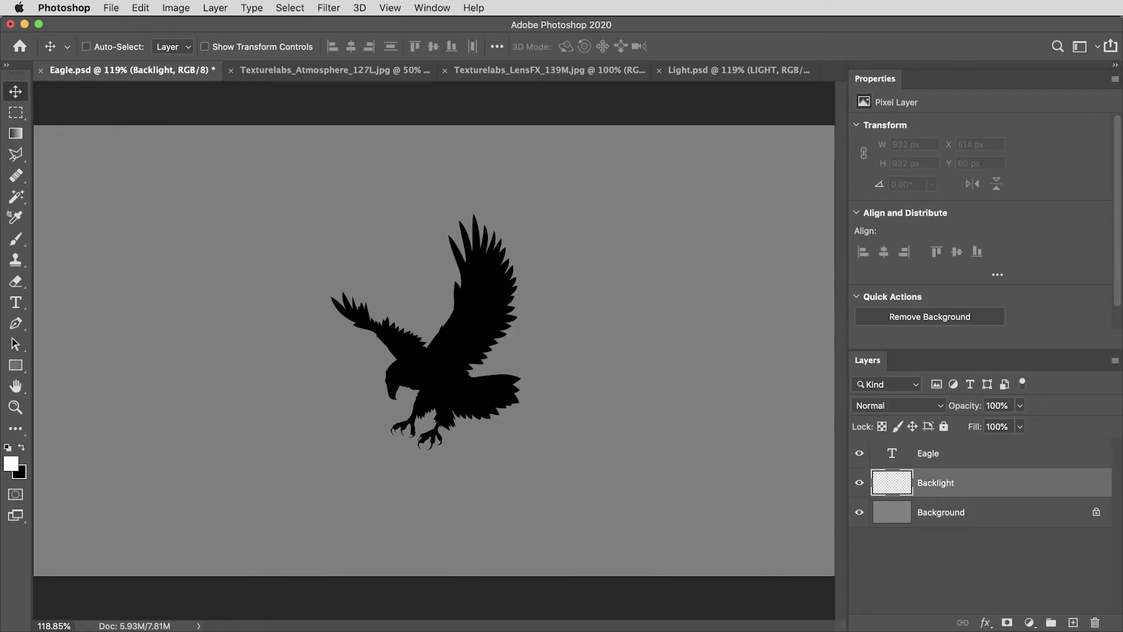
# Dab one white spot behind the eagle using a 600 px, 15% hardness brush.
pyautogui.press('b')
pyautogui.rightClick(570, 371)
pyautogui.write('600')
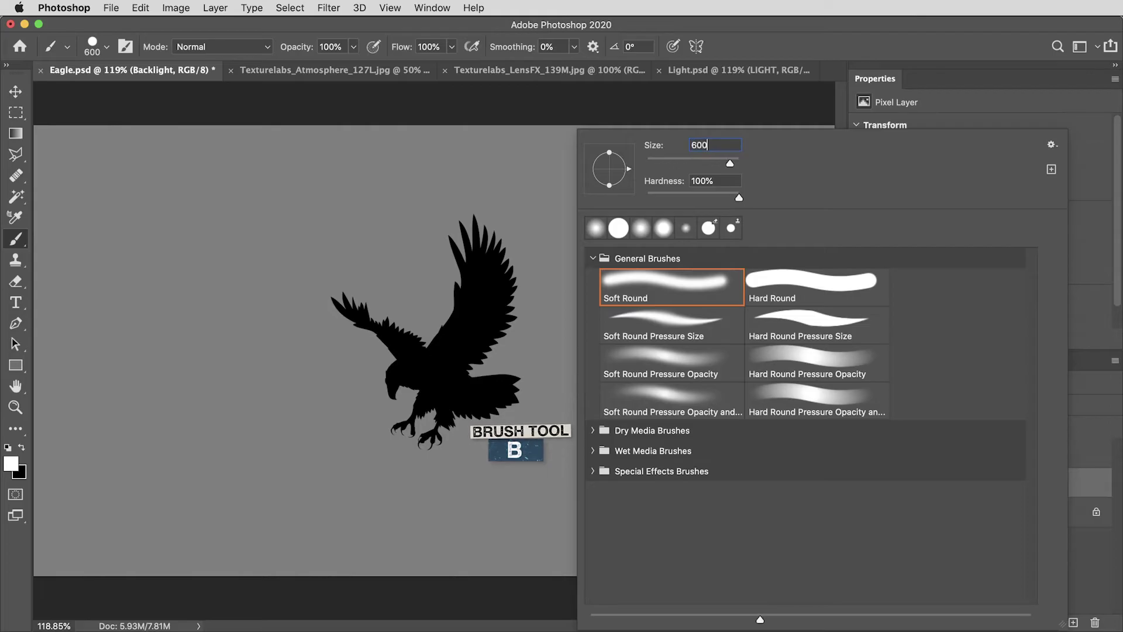
pyautogui.press('Tab')
pyautogui.write('1')
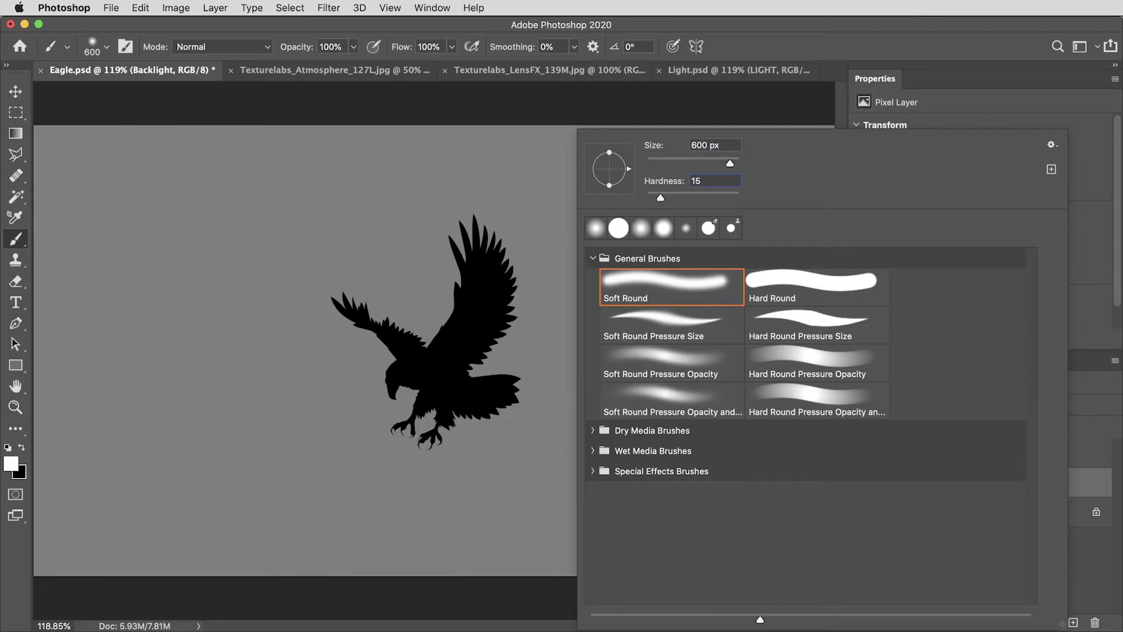
pyautogui.press('Return')
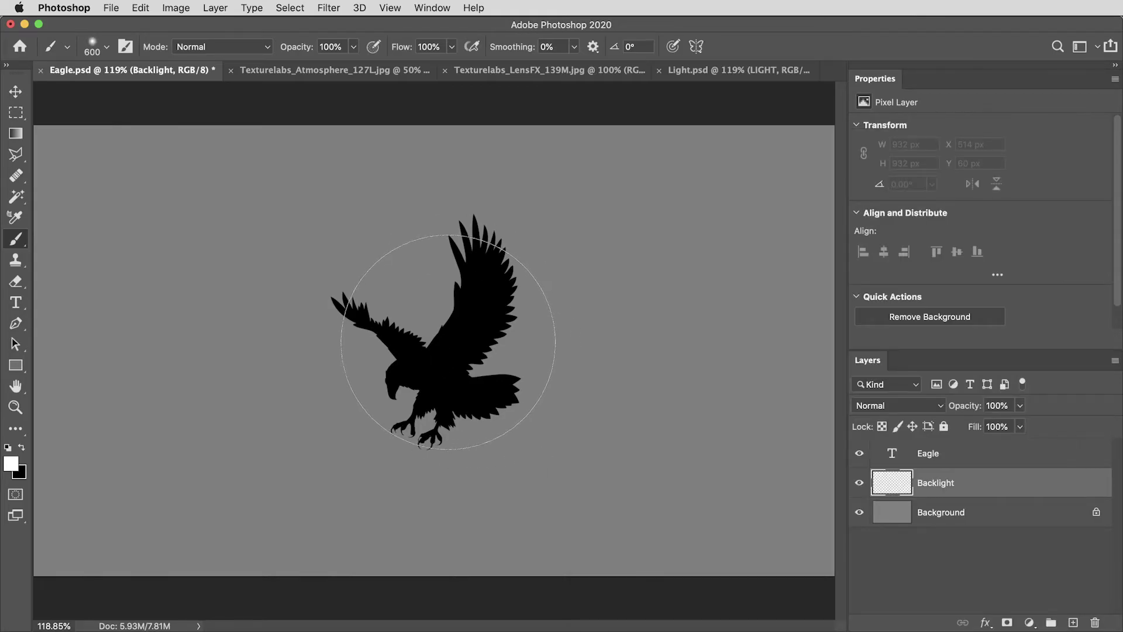
pyautogui.click(448, 342)
pyautogui.press('v')
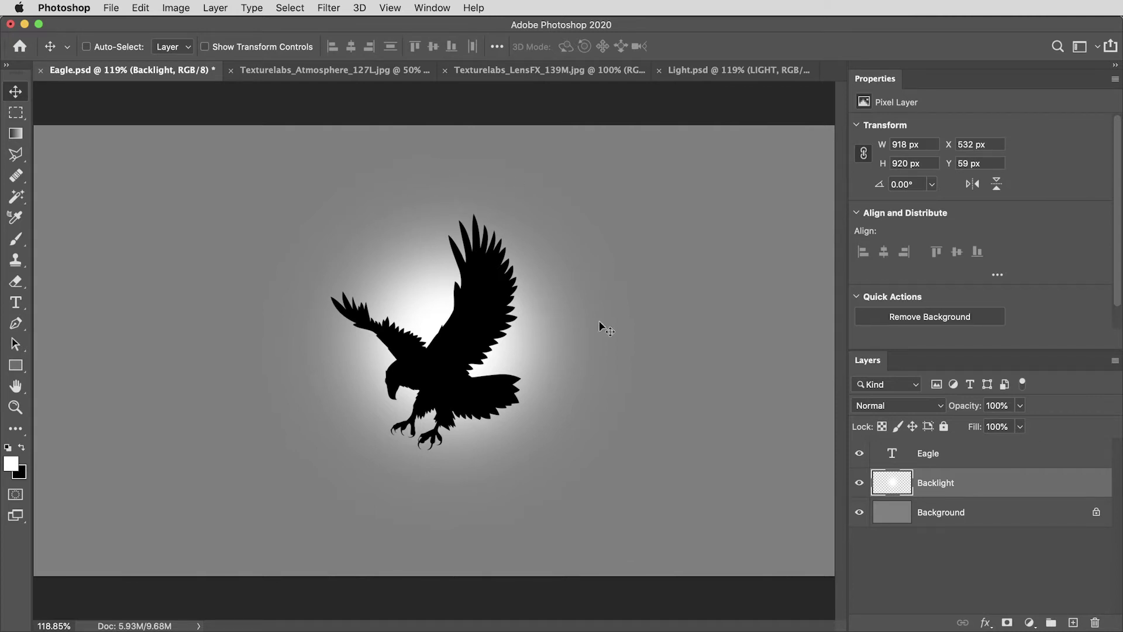
# Reset to default colours and fill the Background layer with solid black.
pyautogui.click(999, 517)
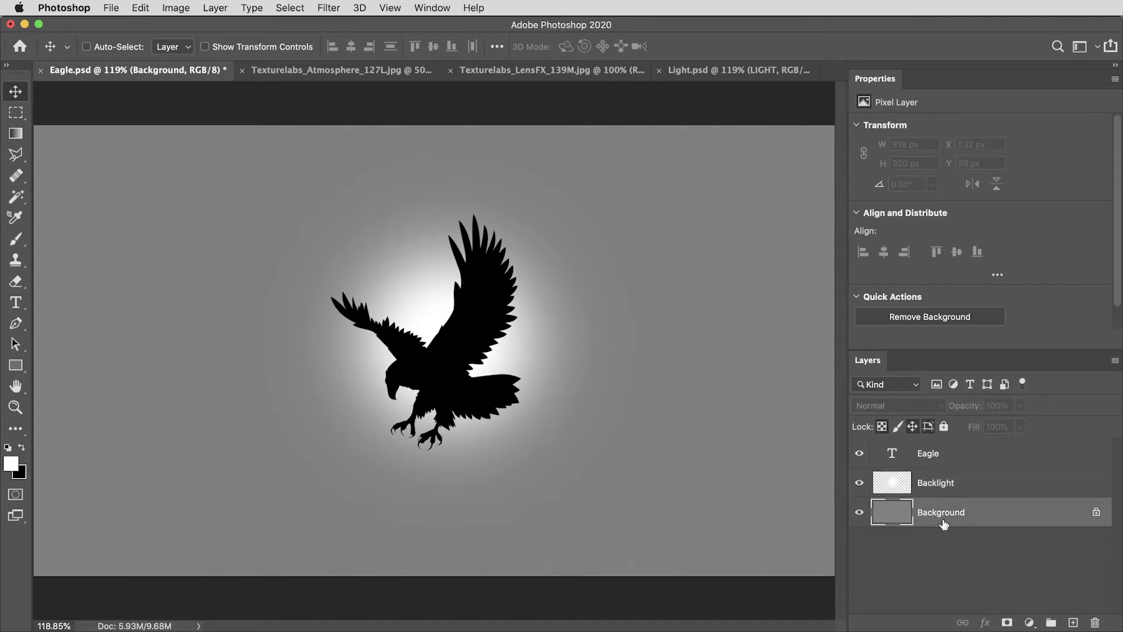
pyautogui.press('d')
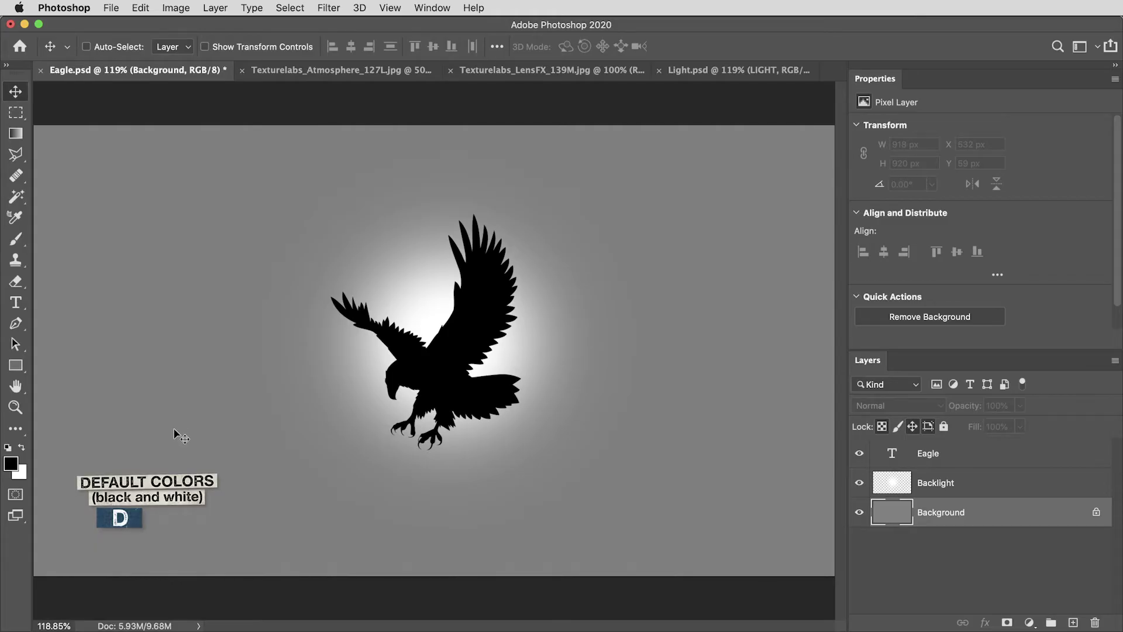
pyautogui.hotkey('alt', 'Delete')
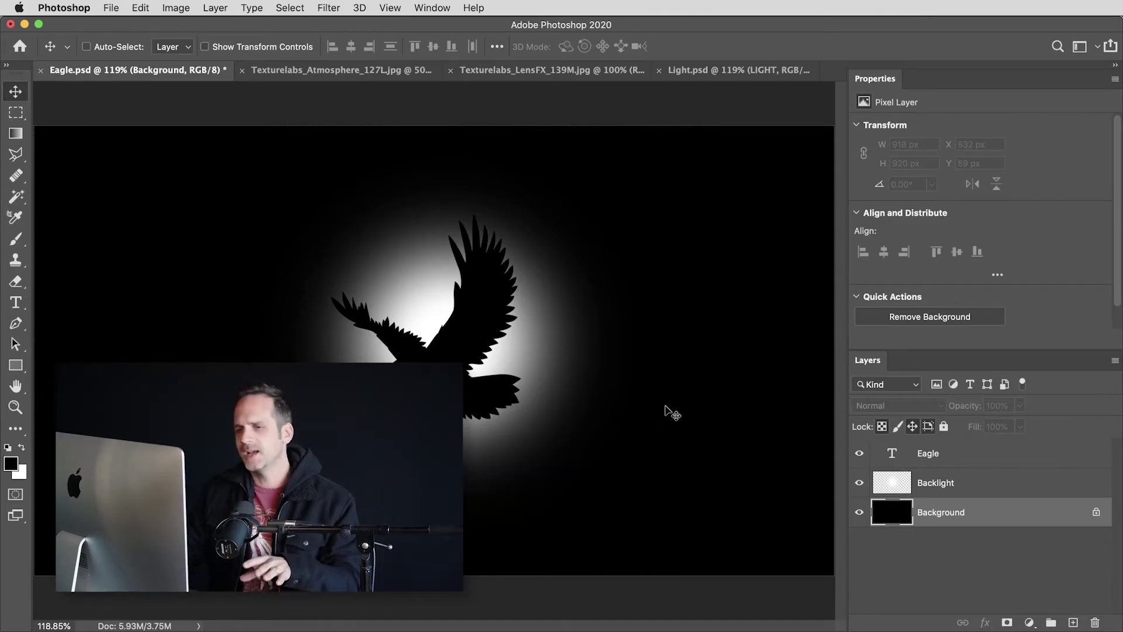
# Show the Actions panel and load Texturelabs_LightRaysAction.atn into it.
pyautogui.click(443, 6)
pyautogui.click(466, 108)
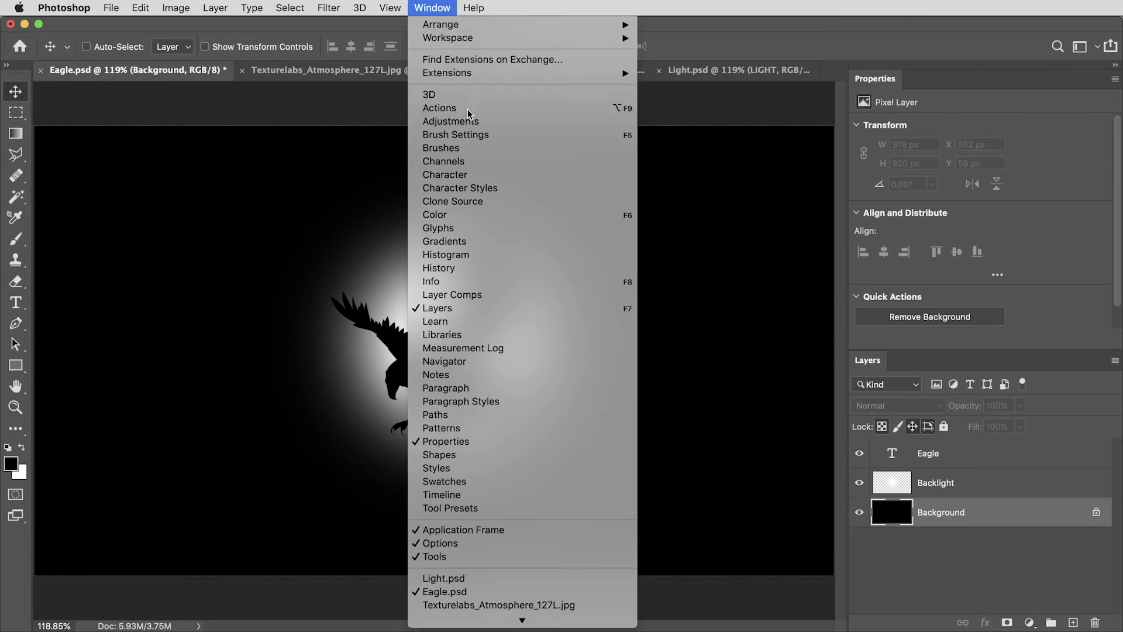
pyautogui.click(826, 104)
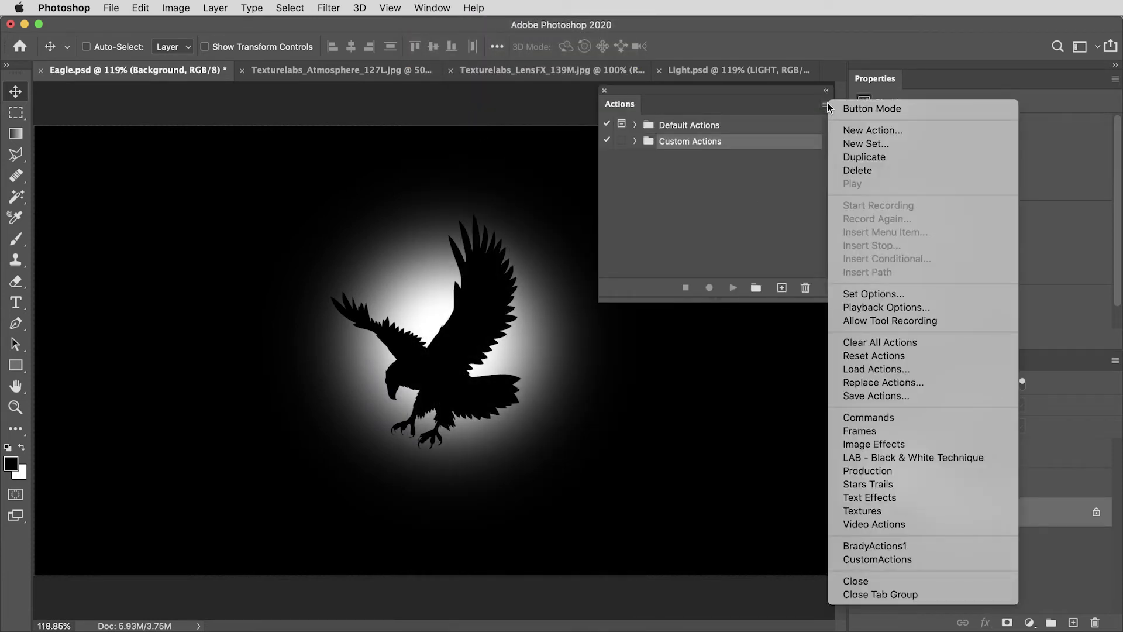
pyautogui.click(897, 369)
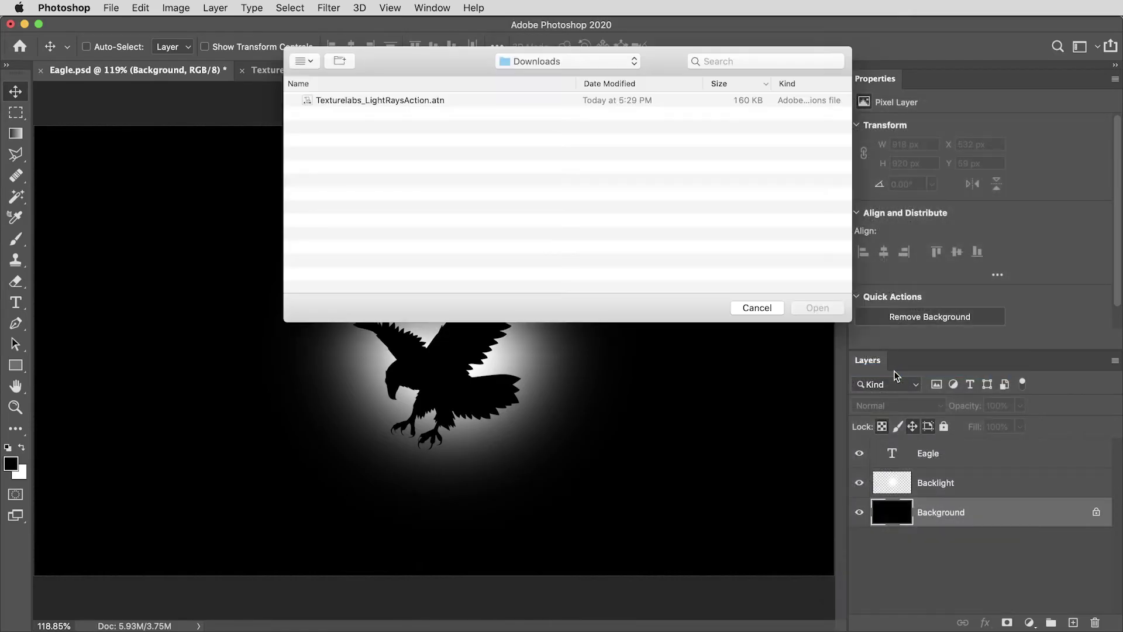
pyautogui.click(438, 102)
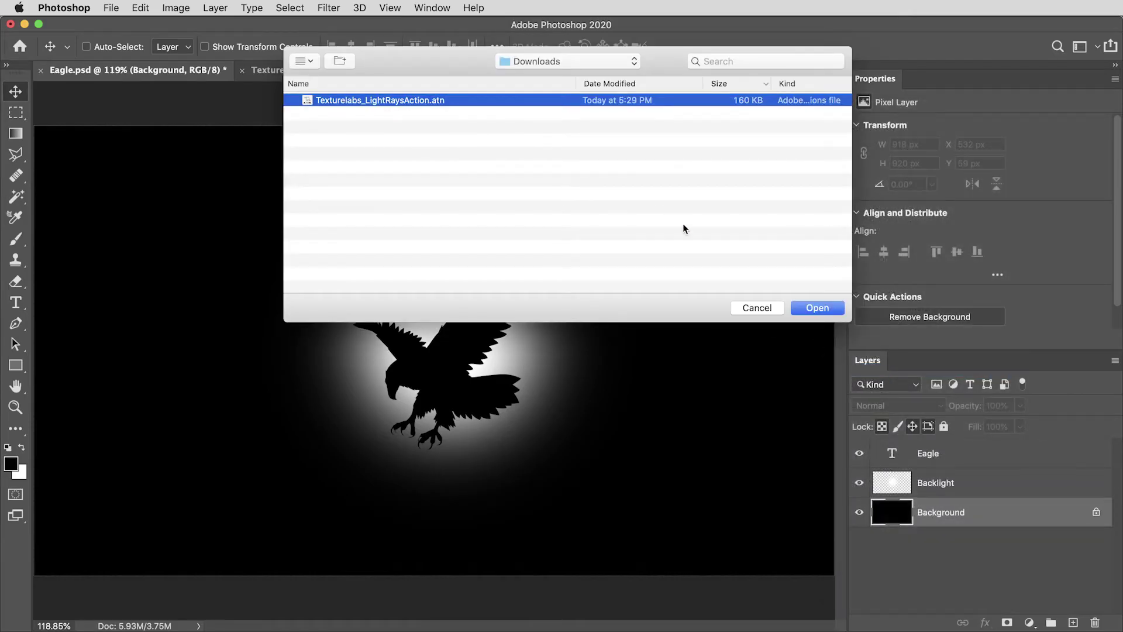
pyautogui.click(813, 315)
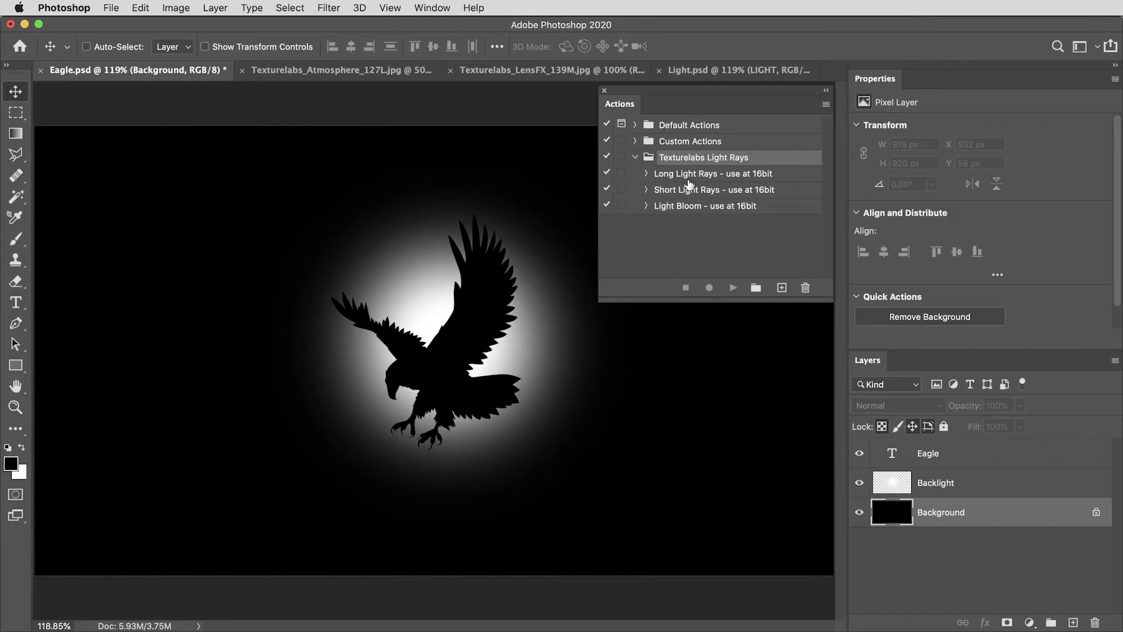
# Review the Long Light Rays, Short Light Rays and Light Bloom actions.
pyautogui.click(708, 174)
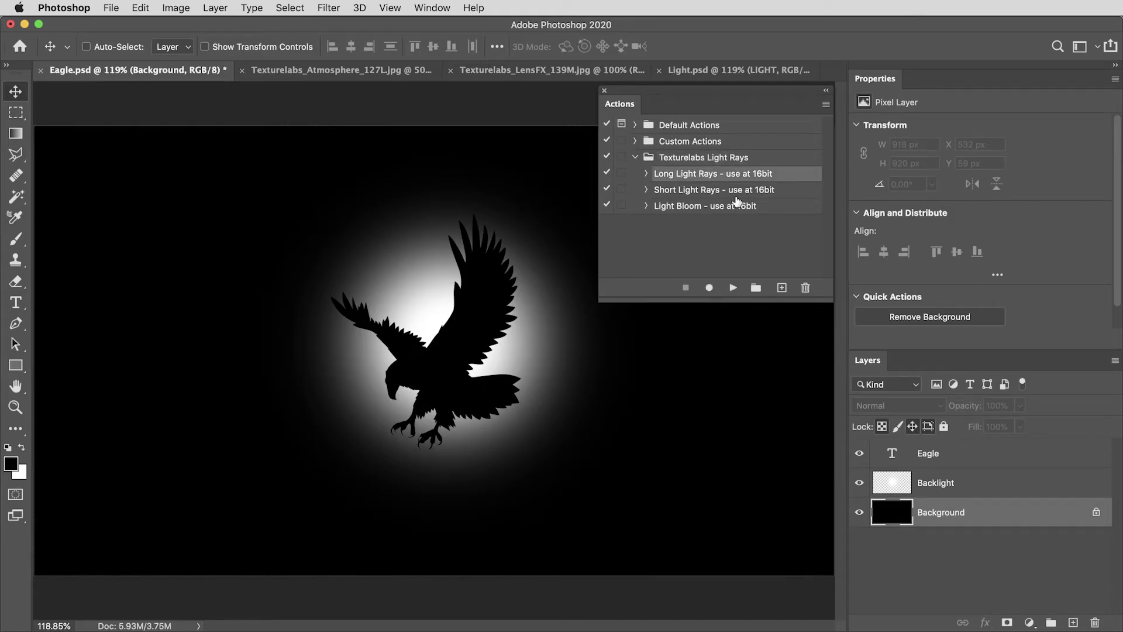
pyautogui.click(710, 193)
pyautogui.click(708, 207)
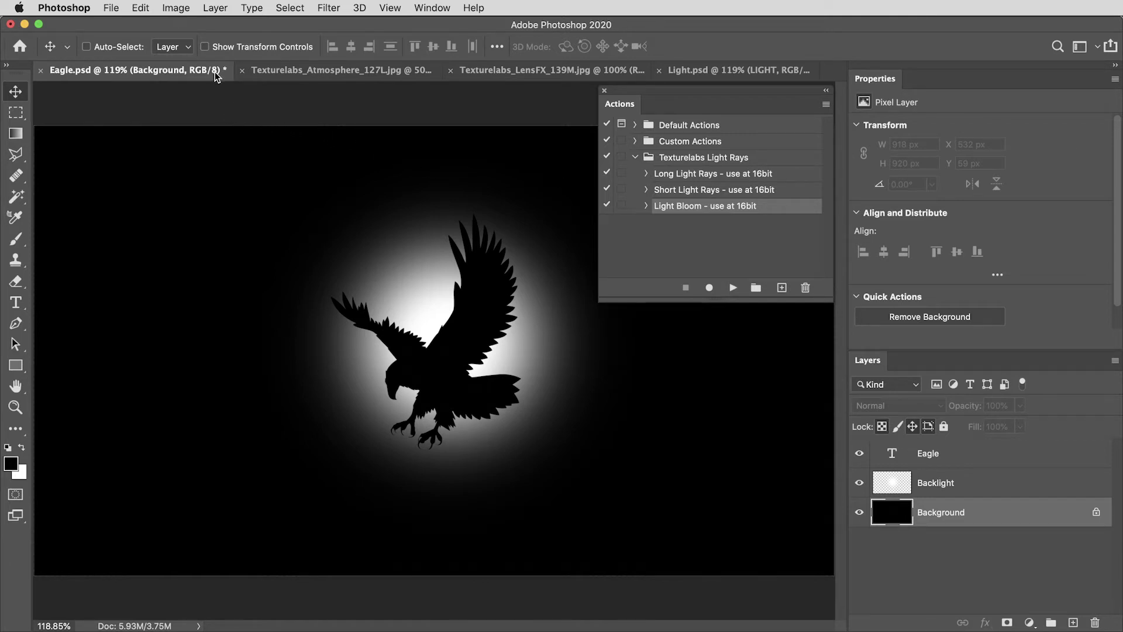
# Convert the image mode to 16 Bits/Channel and select the Eagle layer.
pyautogui.click(175, 7)
pyautogui.moveTo(198, 26)
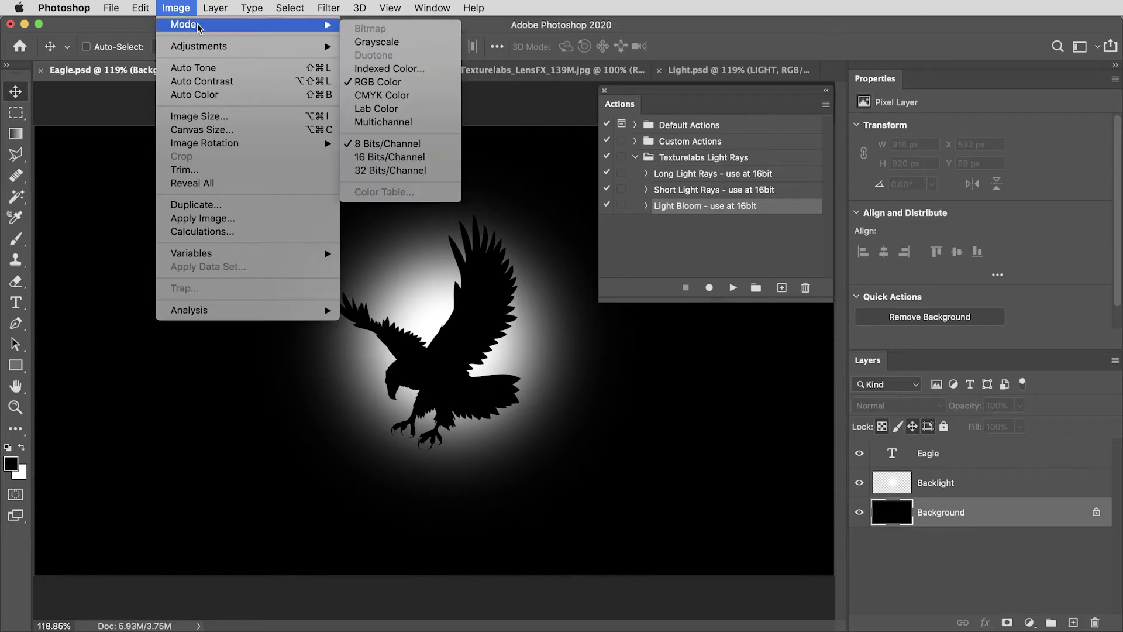
pyautogui.click(397, 163)
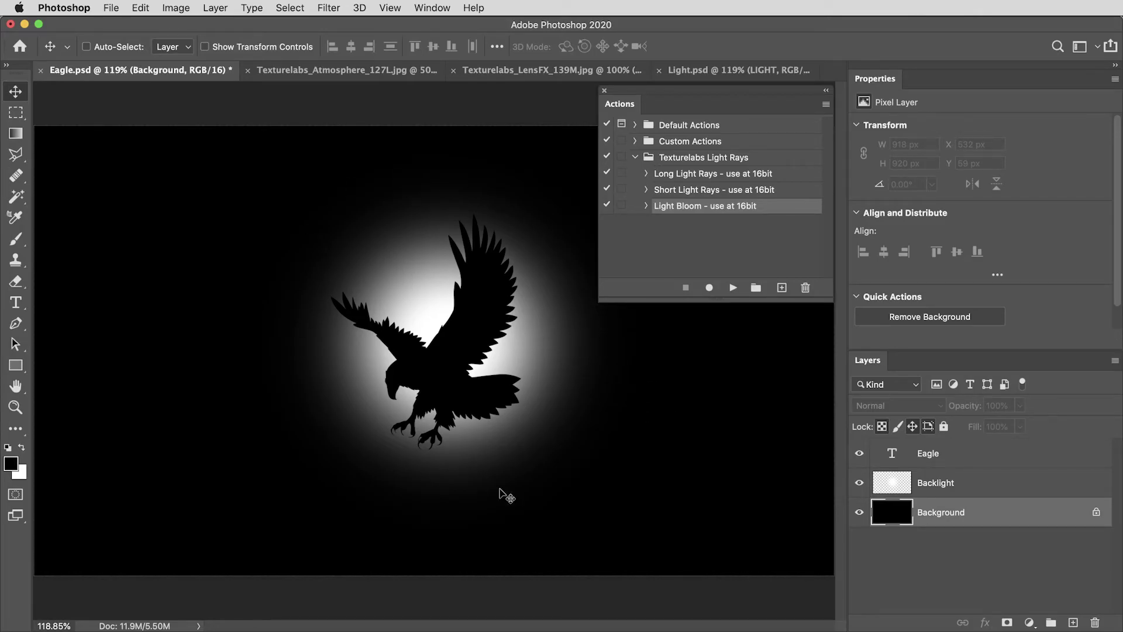
pyautogui.click(971, 460)
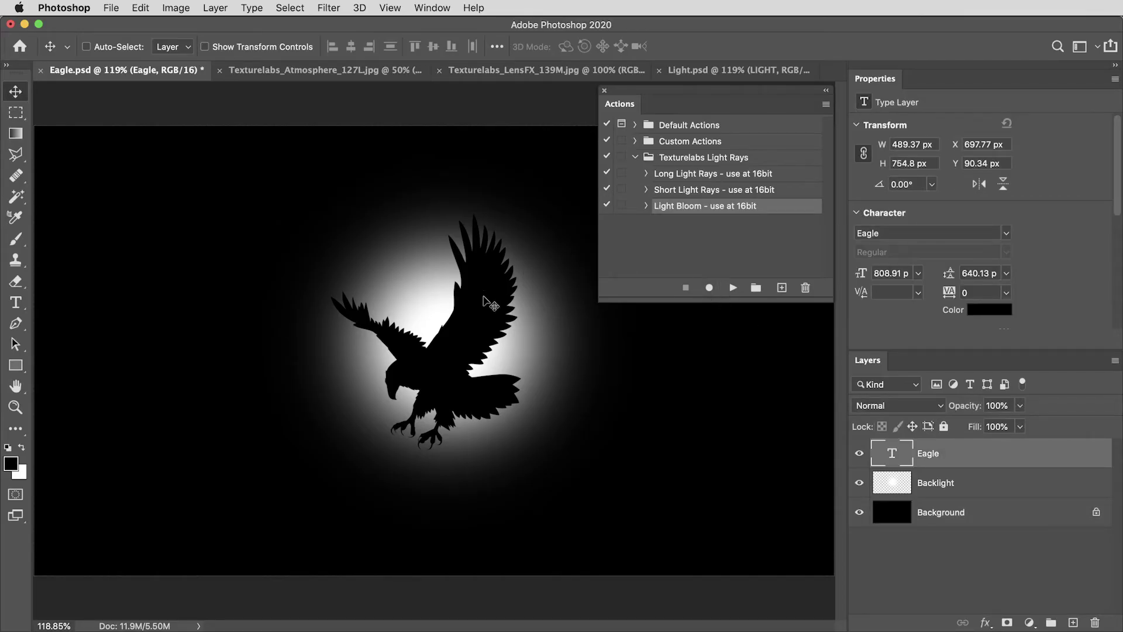
# Run Long Light Rays on the eagle, dim the rays to 65% opacity, then hide them.
pyautogui.click(697, 174)
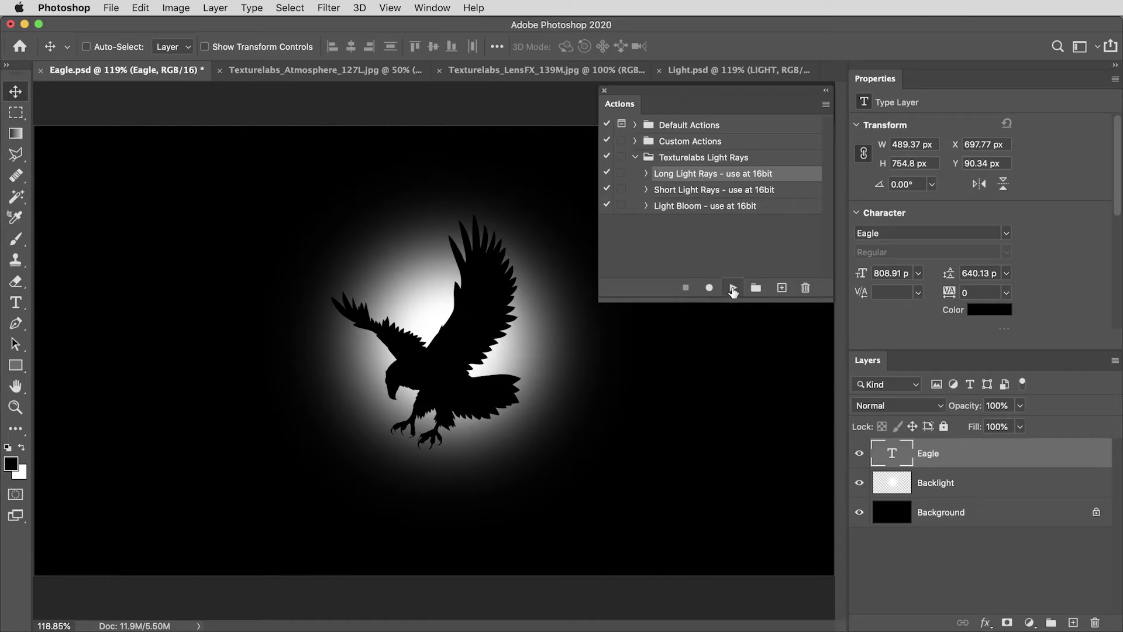
pyautogui.click(733, 288)
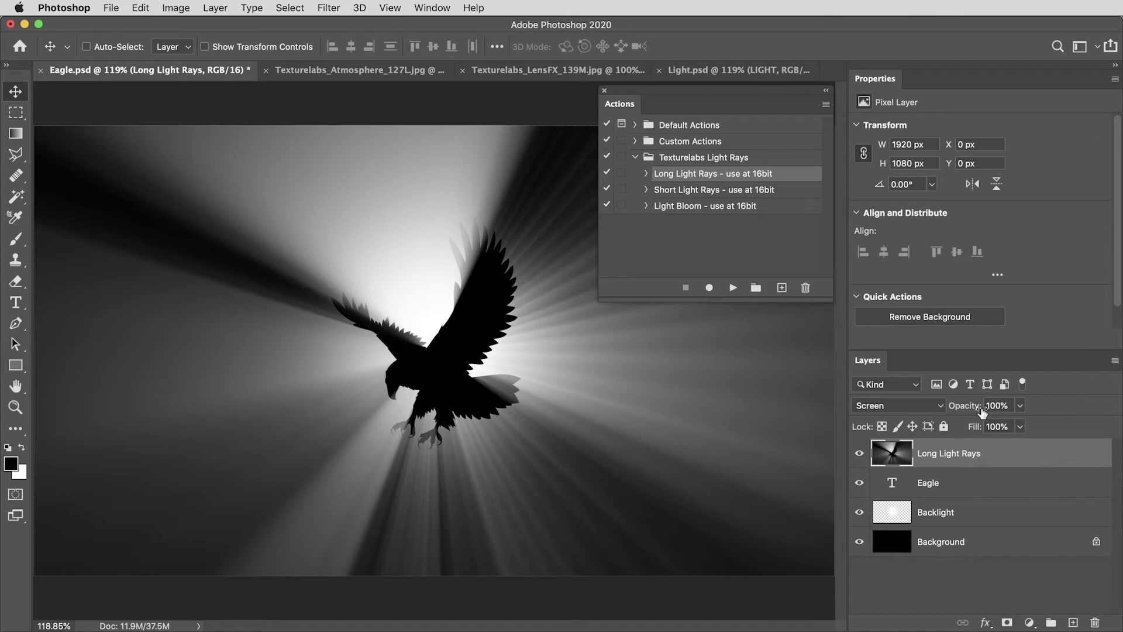
pyautogui.click(1020, 406)
pyautogui.moveTo(1010, 423)
pyautogui.mouseDown()
pyautogui.moveTo(987, 421)
pyautogui.moveTo(1023, 424)
pyautogui.mouseUp()
pyautogui.click(860, 455)
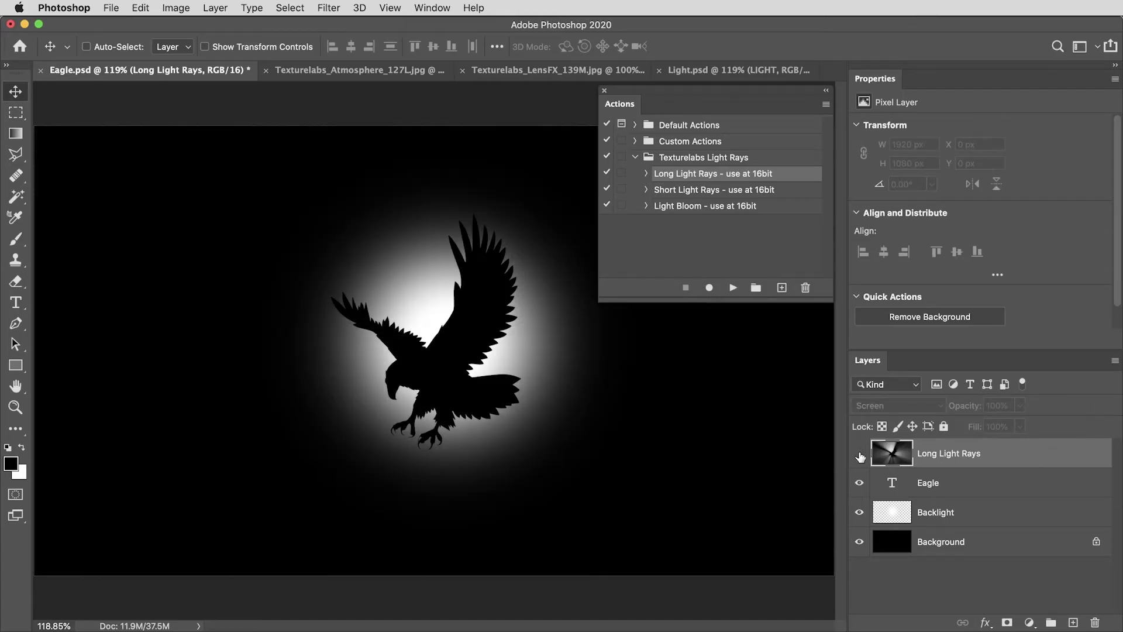
# Run the Short Light Rays action on the Eagle layer and hide the result.
pyautogui.click(896, 486)
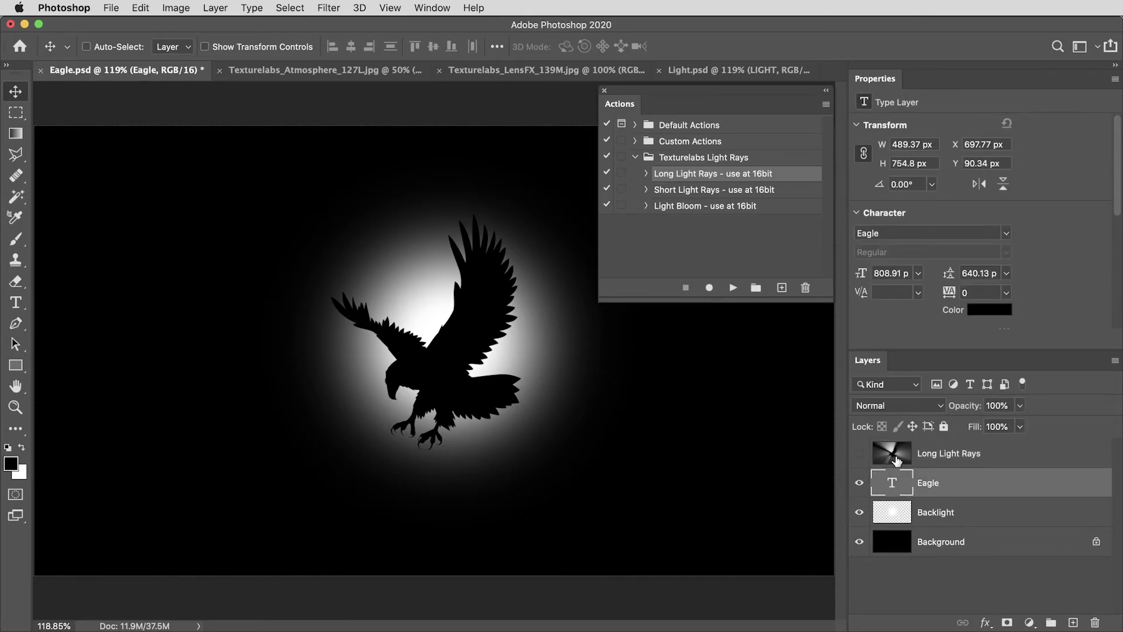
pyautogui.click(679, 193)
pyautogui.click(732, 288)
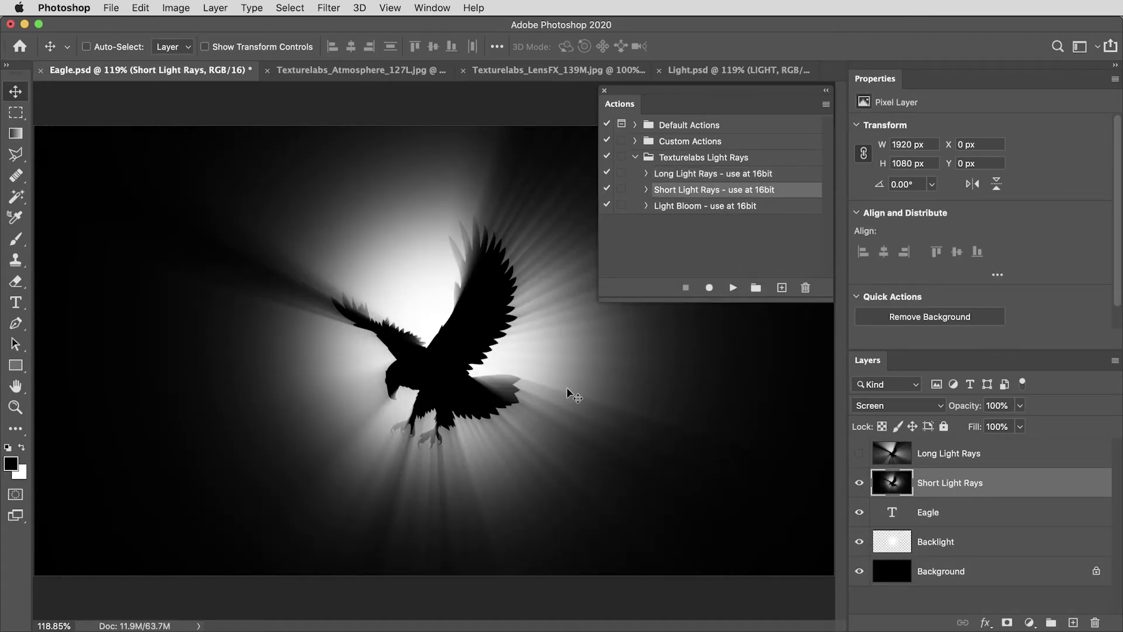
pyautogui.click(859, 483)
# Run the Light Bloom action on the Eagle layer and hide the result.
pyautogui.click(912, 512)
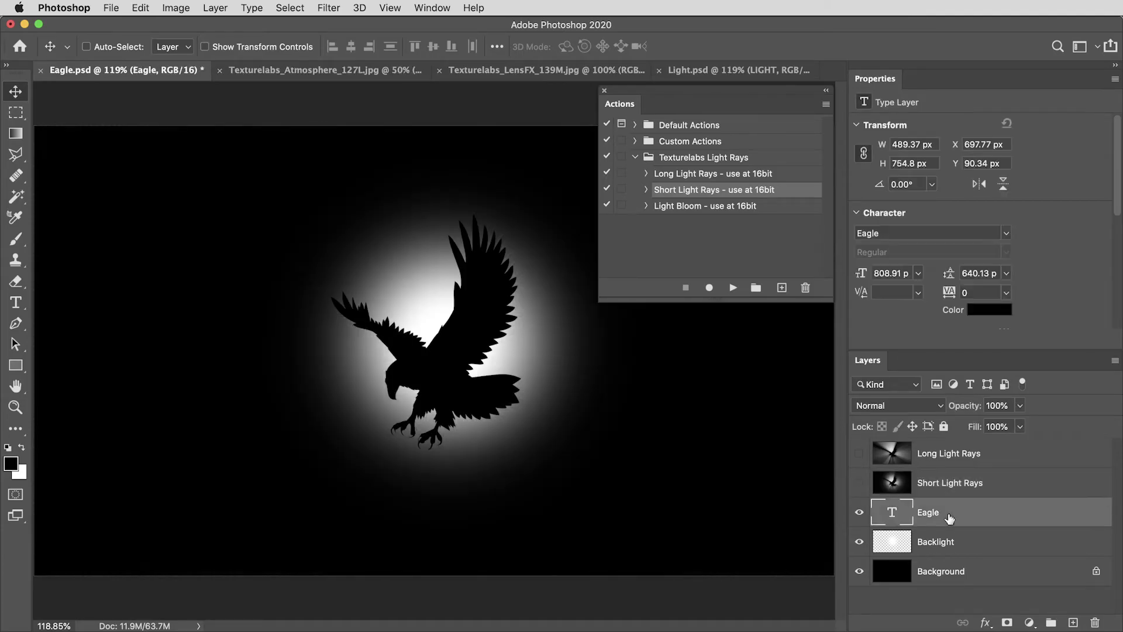
pyautogui.click(687, 208)
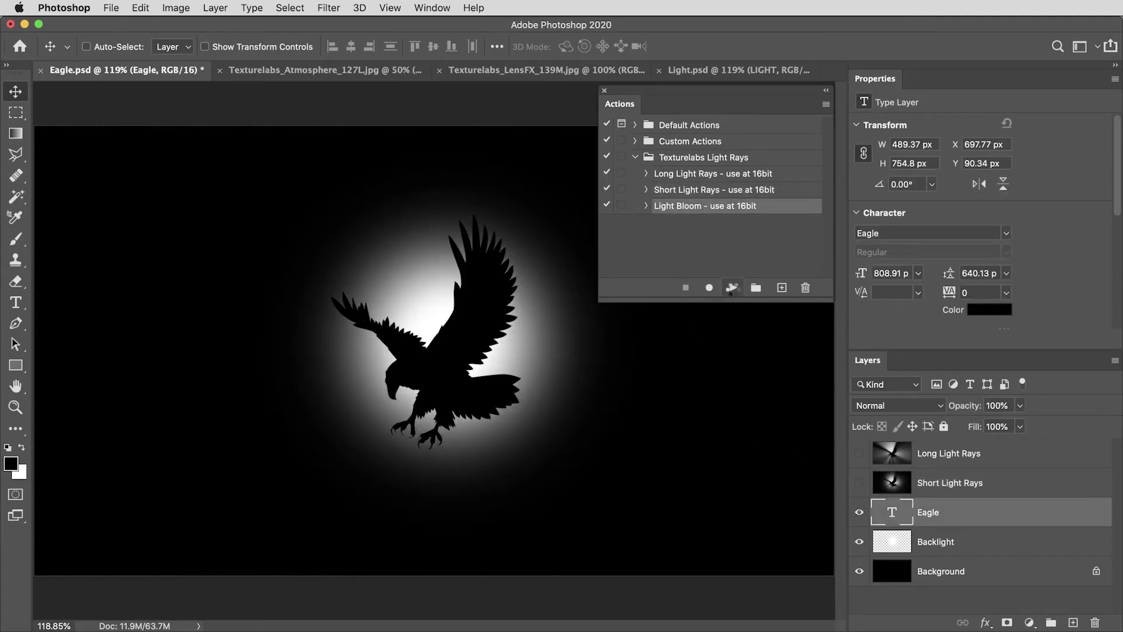
pyautogui.click(733, 287)
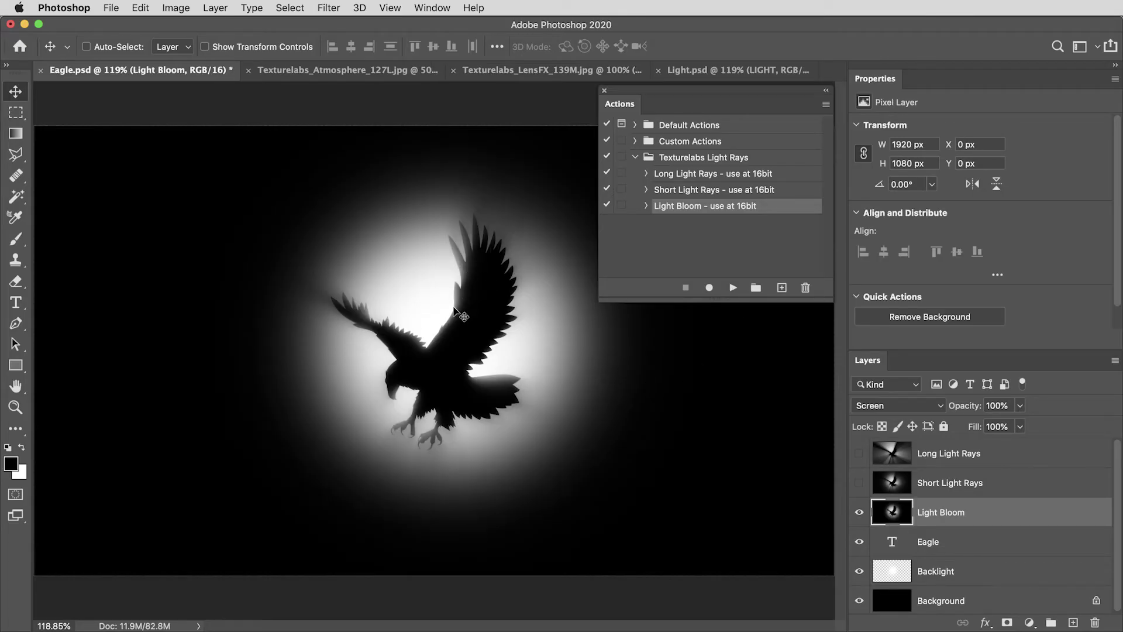
pyautogui.click(860, 513)
# Briefly compare the short and long rays, leave all hidden, and reselect Eagle.
pyautogui.click(858, 483)
pyautogui.click(859, 483)
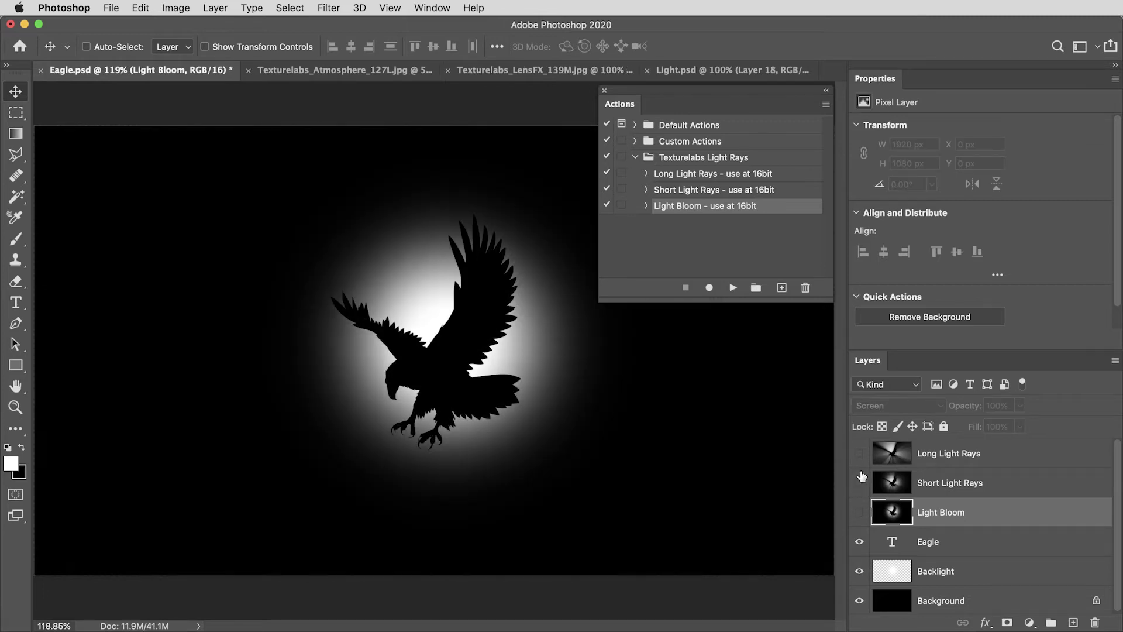
pyautogui.click(860, 454)
pyautogui.click(860, 454)
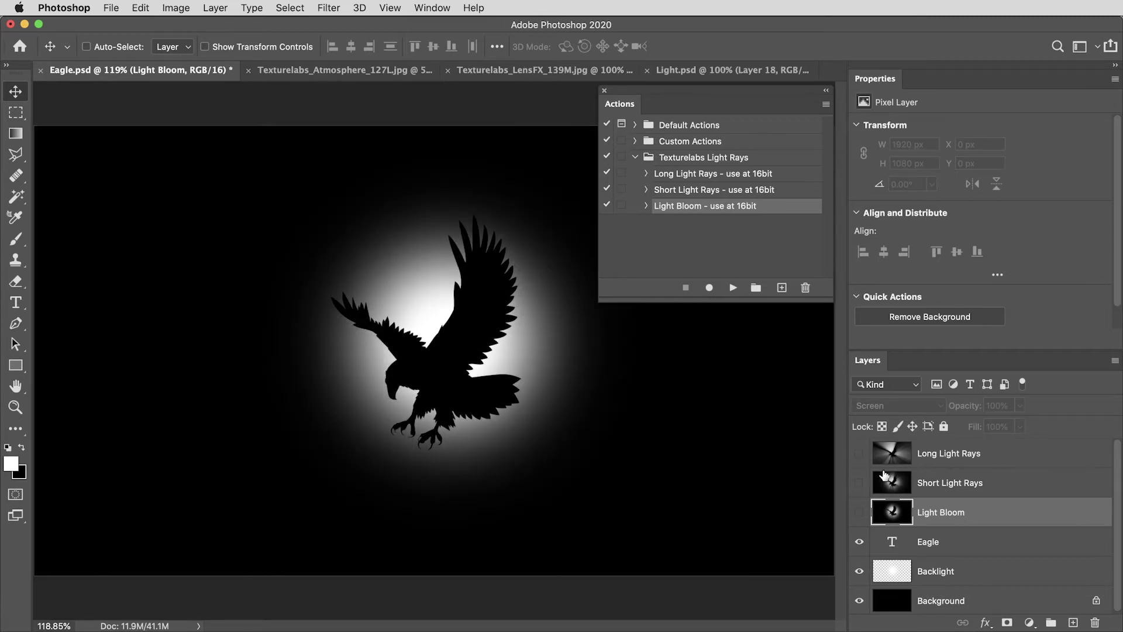
pyautogui.click(950, 546)
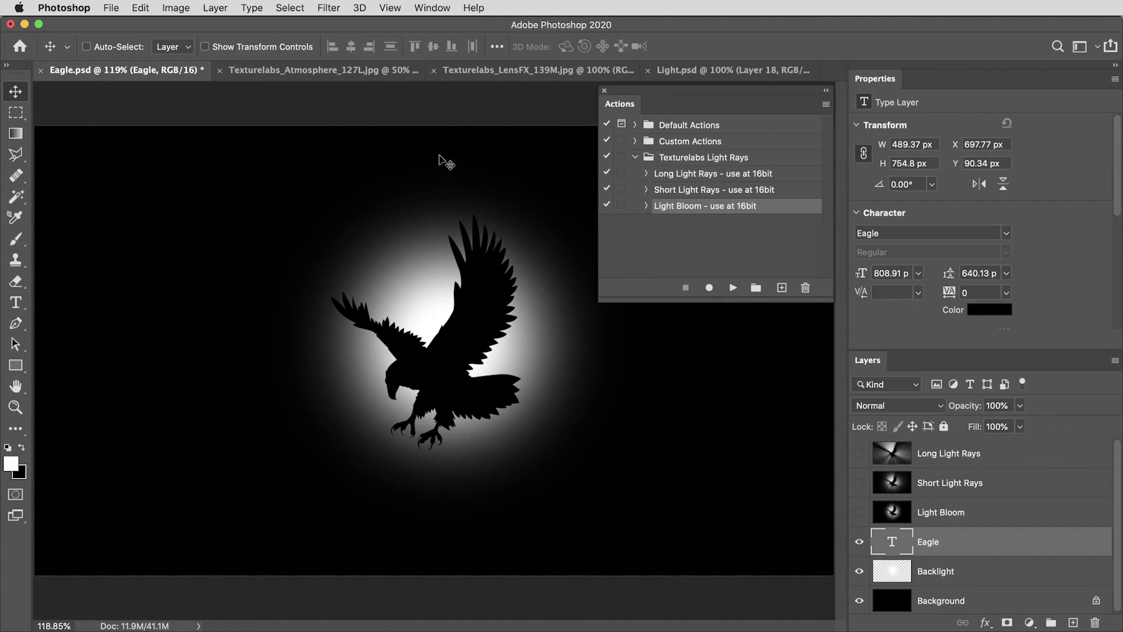
pyautogui.press('c')
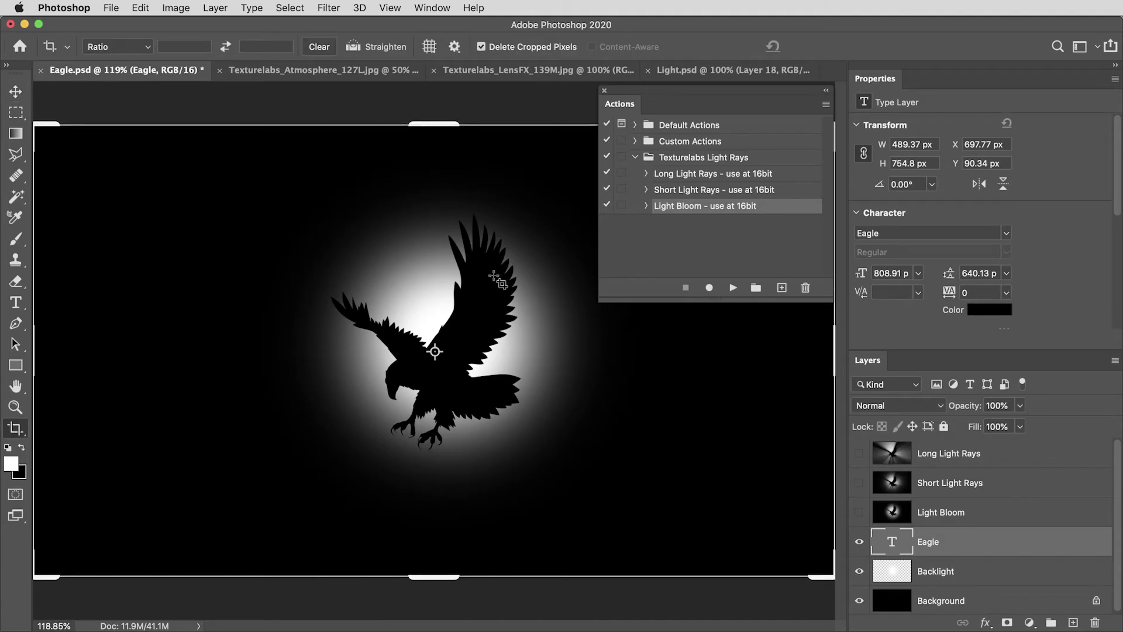
pyautogui.press('c')
pyautogui.press('super+minus')
pyautogui.press('super+minus')
pyautogui.moveTo(433, 220); pyautogui.dragTo(432, 134)
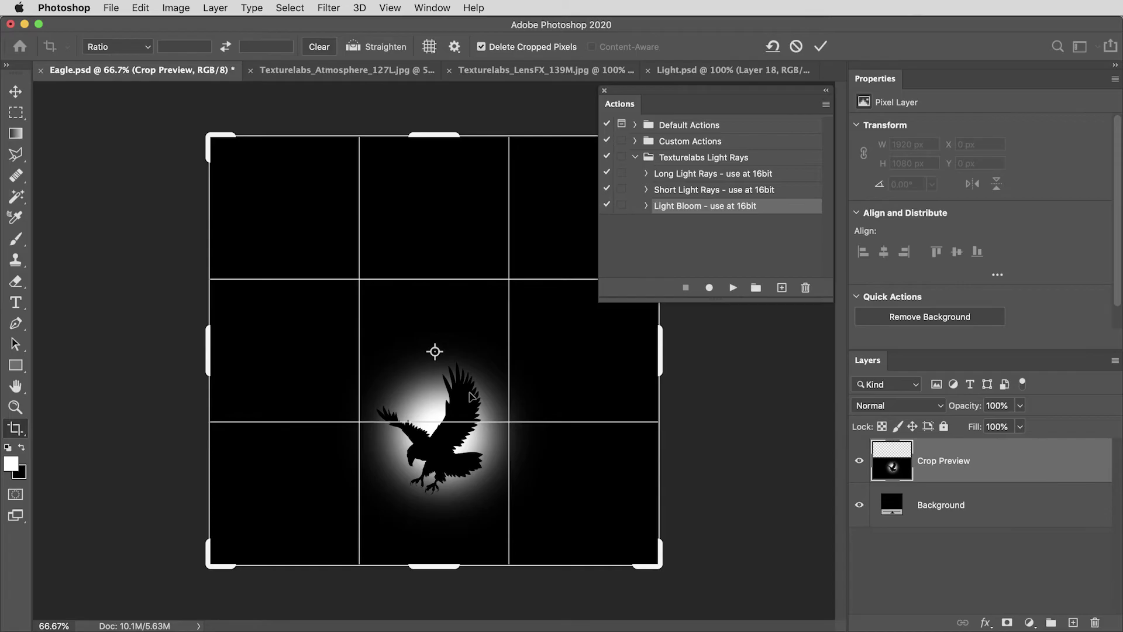
pyautogui.press('Return')
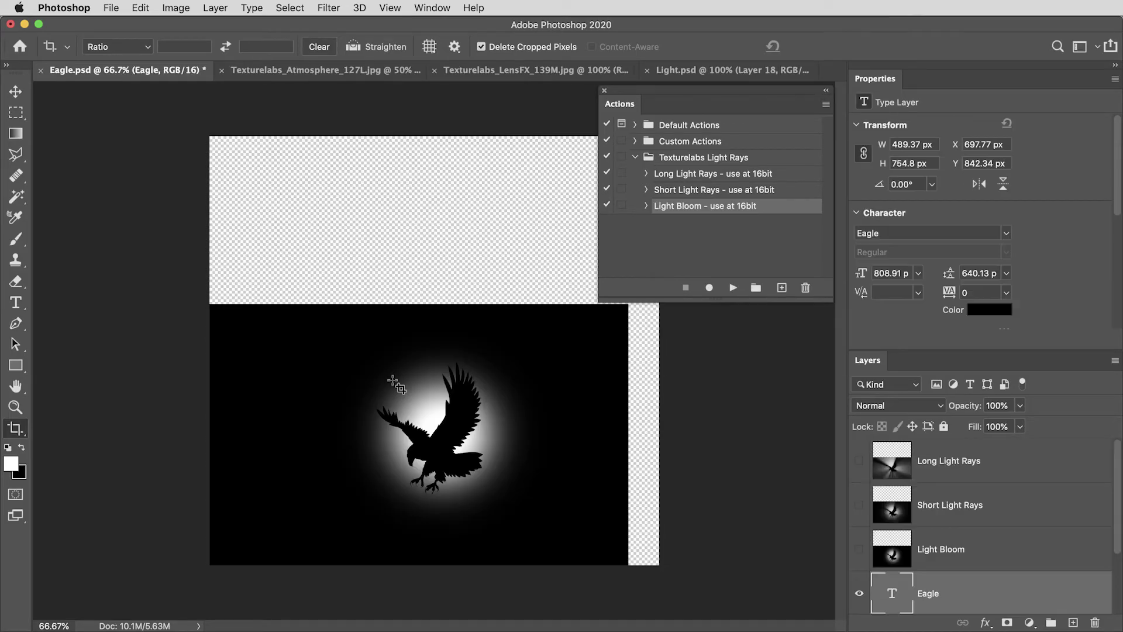
pyautogui.click(722, 191)
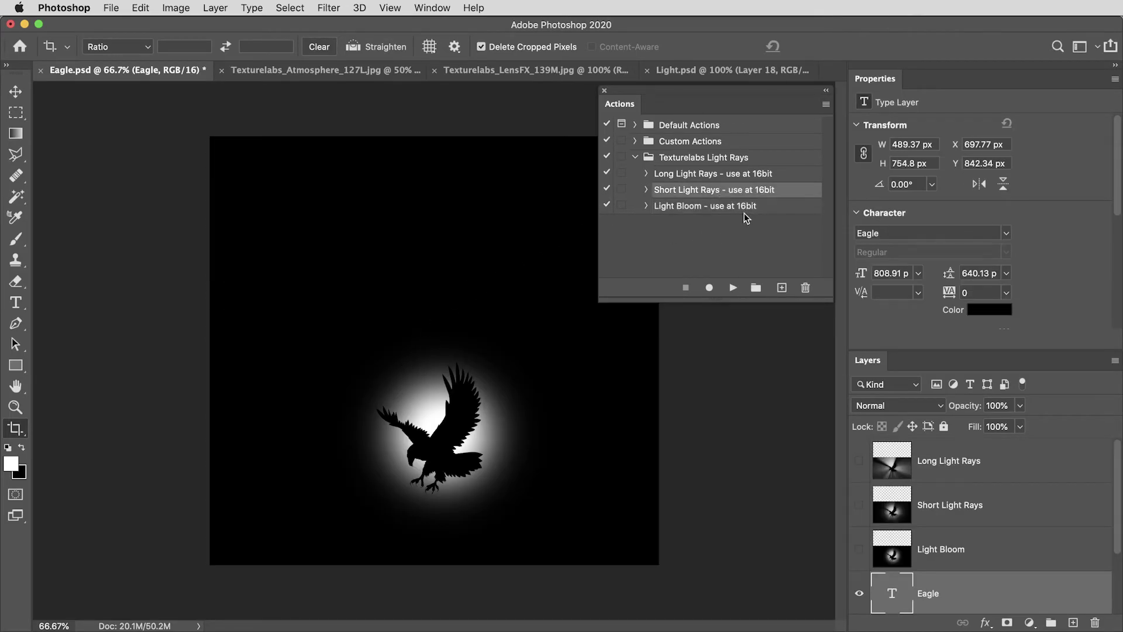
pyautogui.click(732, 287)
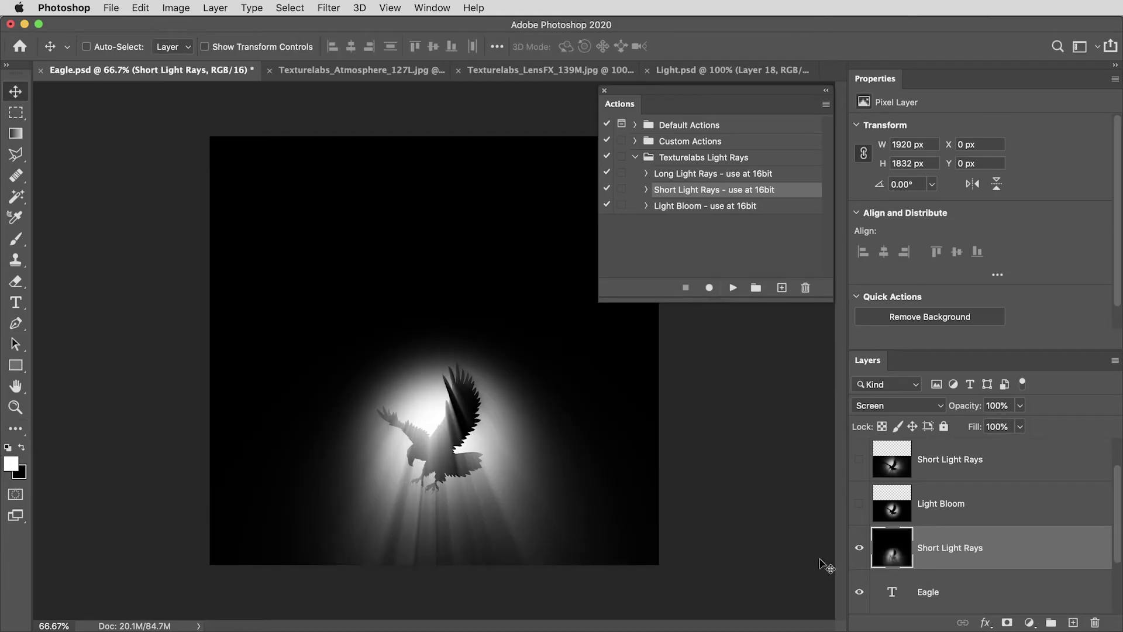
pyautogui.moveTo(899, 493); pyautogui.dragTo(892, 515)
pyautogui.keyDown('super'); pyautogui.click(892, 514); pyautogui.keyUp('super')
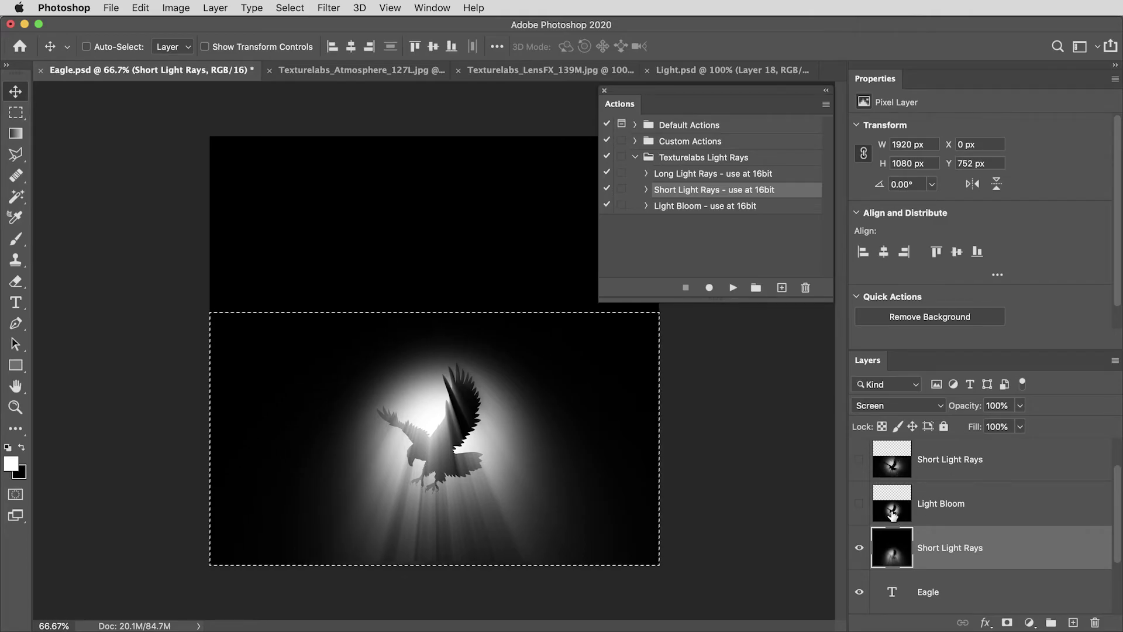
pyautogui.click(176, 8)
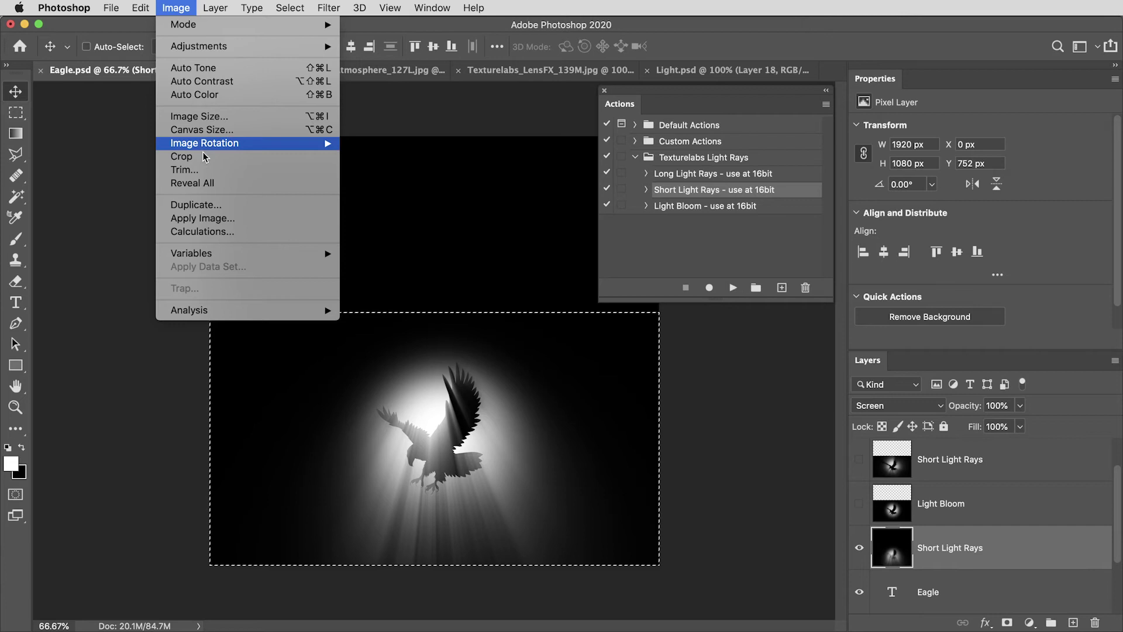
pyautogui.click(182, 156)
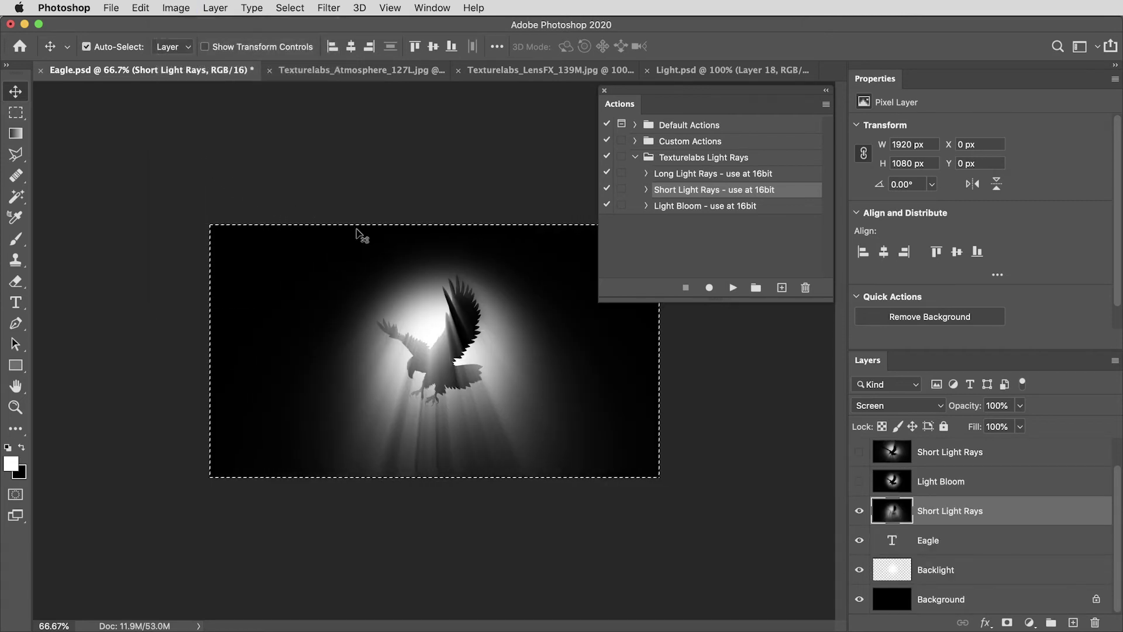
pyautogui.press('super+0')
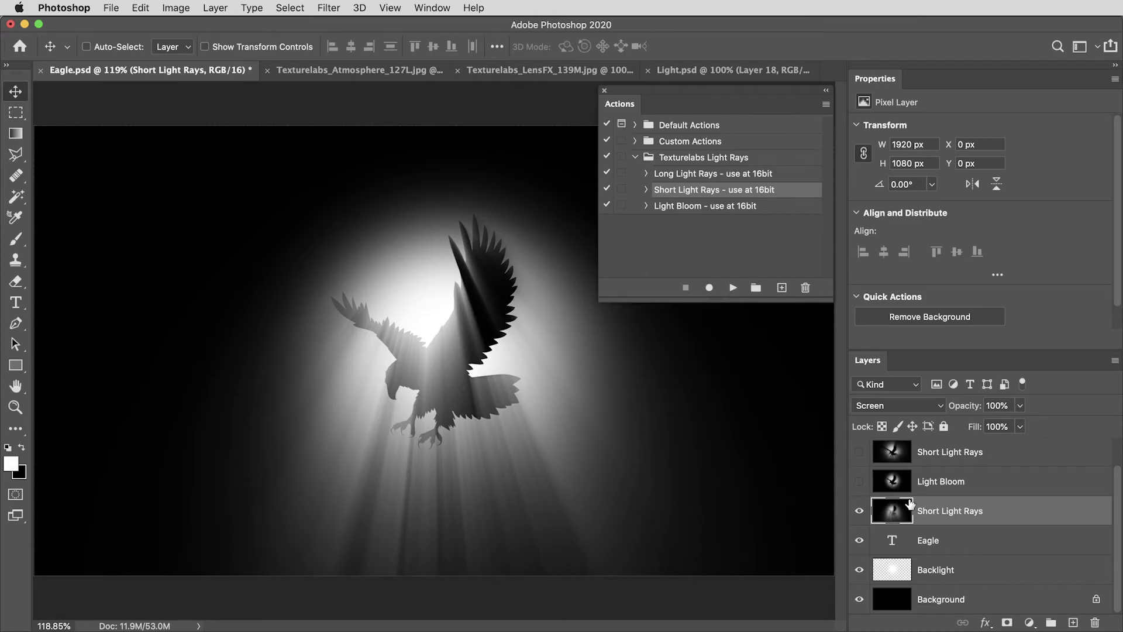
pyautogui.press('Delete')
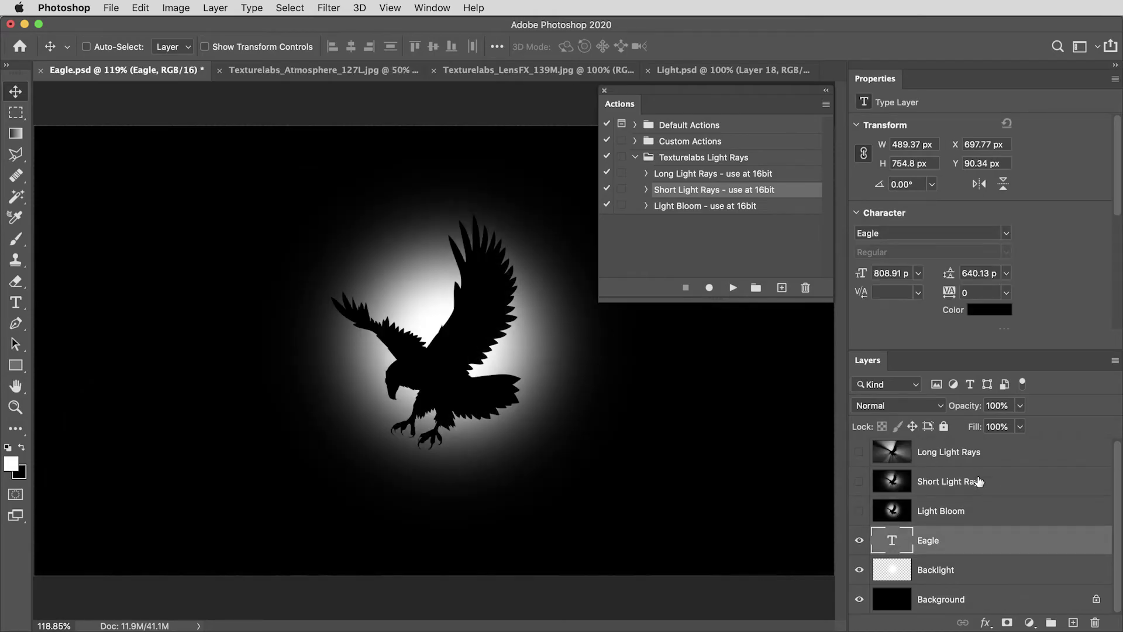
# Make the Long Light Rays layer visible and close the Actions panel.
pyautogui.click(1003, 456)
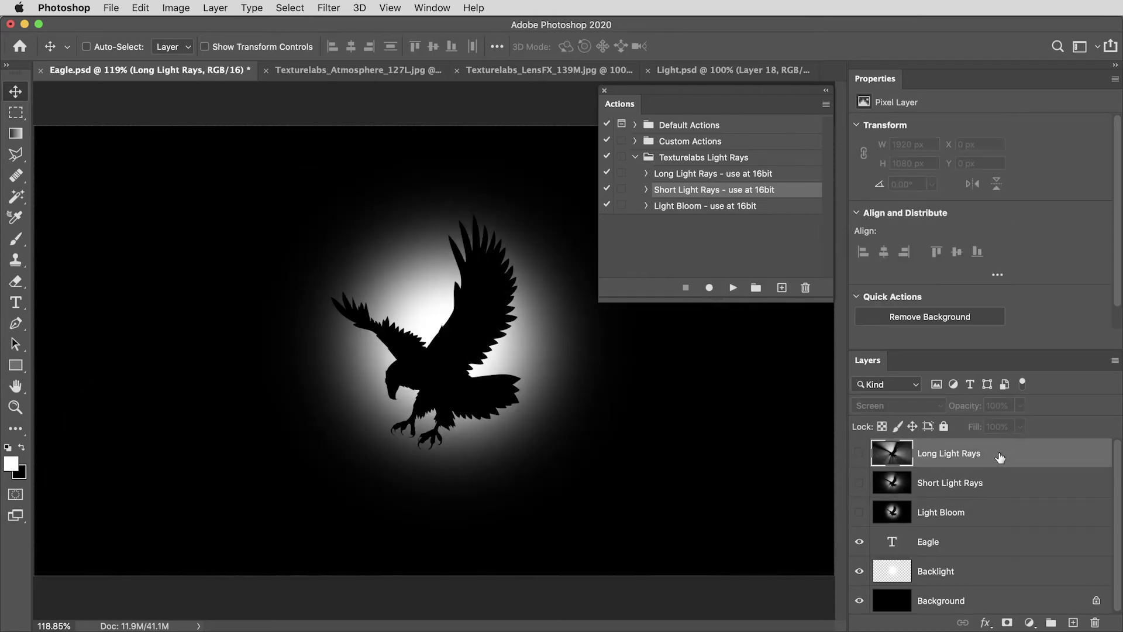
pyautogui.click(859, 458)
pyautogui.moveTo(922, 349); pyautogui.dragTo(906, 251)
pyautogui.click(605, 92)
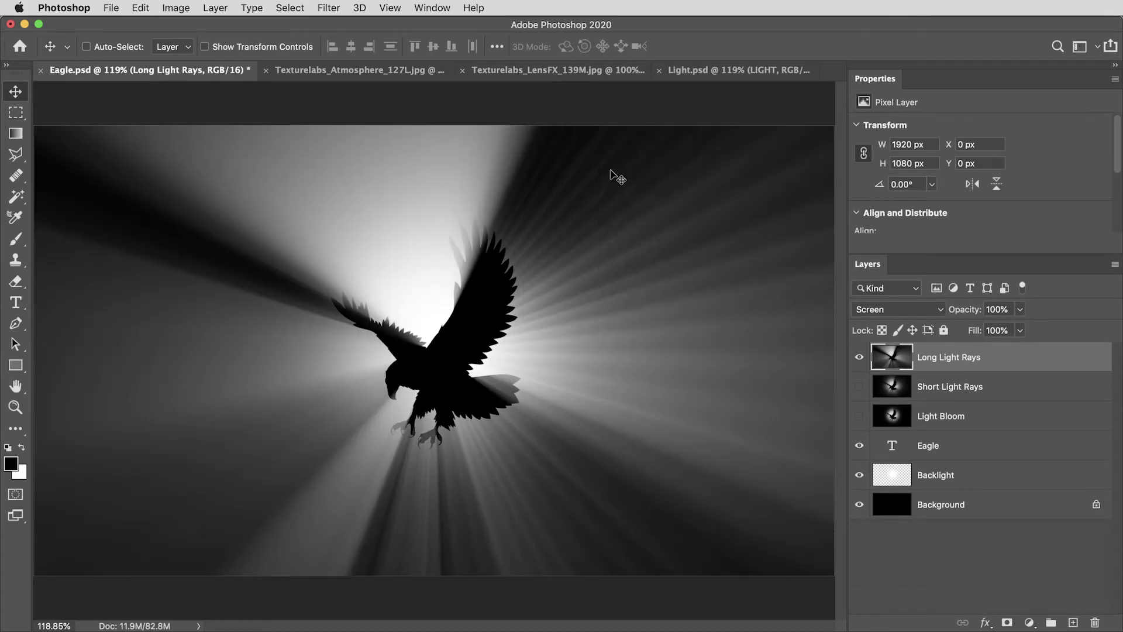
# Copy the entire Atmosphere smoke texture and paste it into Eagle.psd.
pyautogui.click(367, 70)
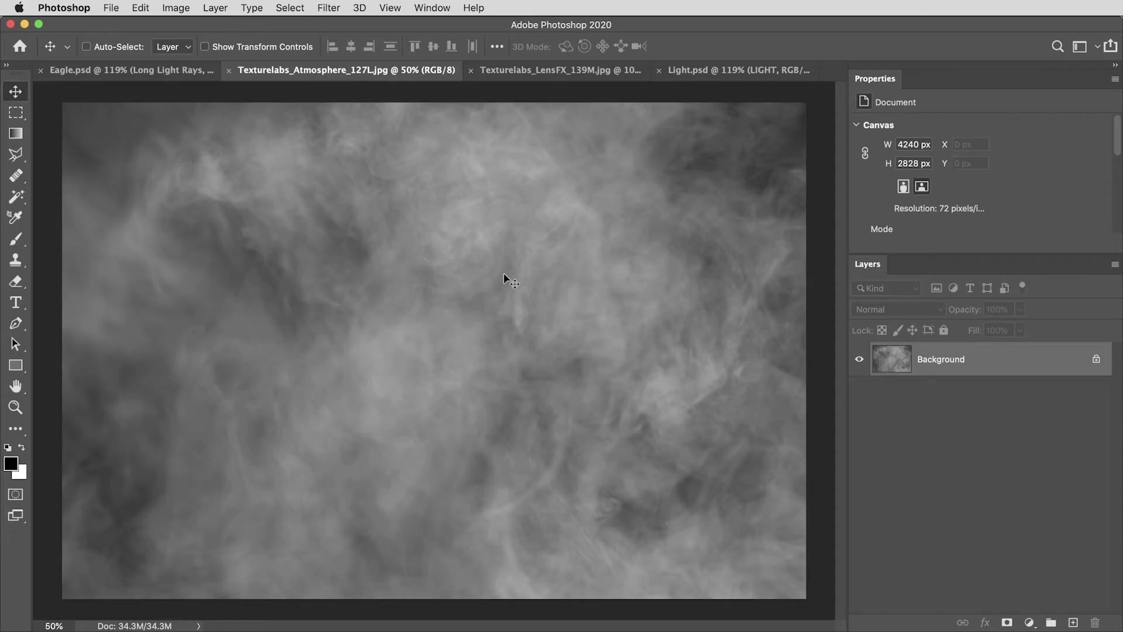
pyautogui.press('super+a')
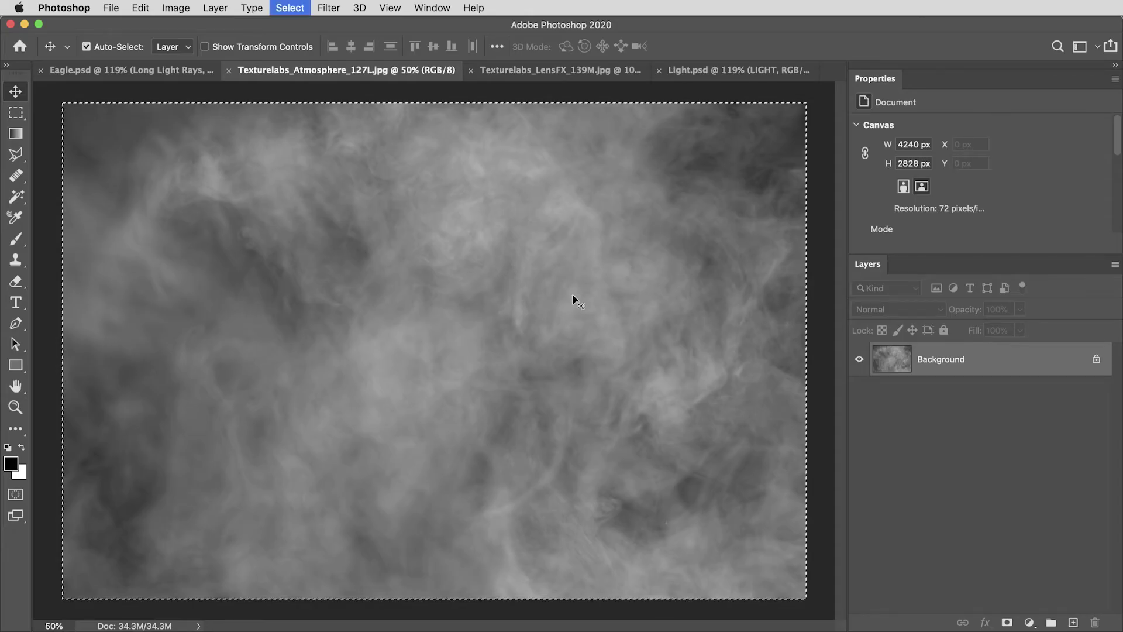
pyautogui.press('super+c')
pyautogui.click(161, 67)
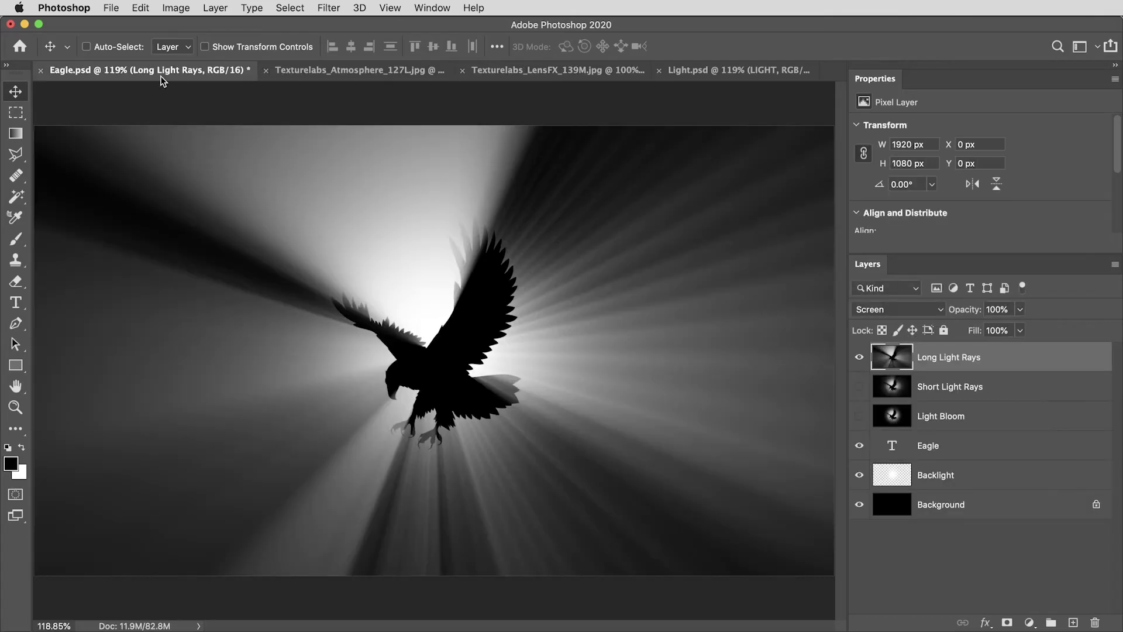
pyautogui.press('super+v')
# Resize the smoke layer to fit the canvas and blend it in Soft Light.
pyautogui.press('super+t')
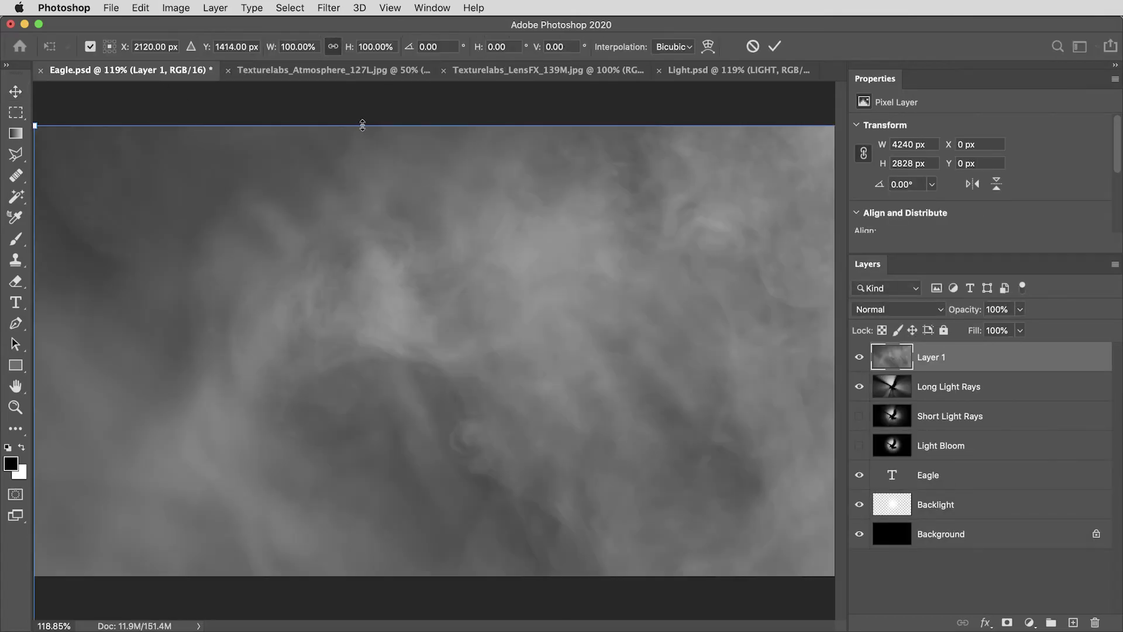
pyautogui.moveTo(362, 125); pyautogui.dragTo(143, 125)
pyautogui.moveTo(829, 343); pyautogui.dragTo(833, 342)
pyautogui.press('Return')
pyautogui.click(872, 314)
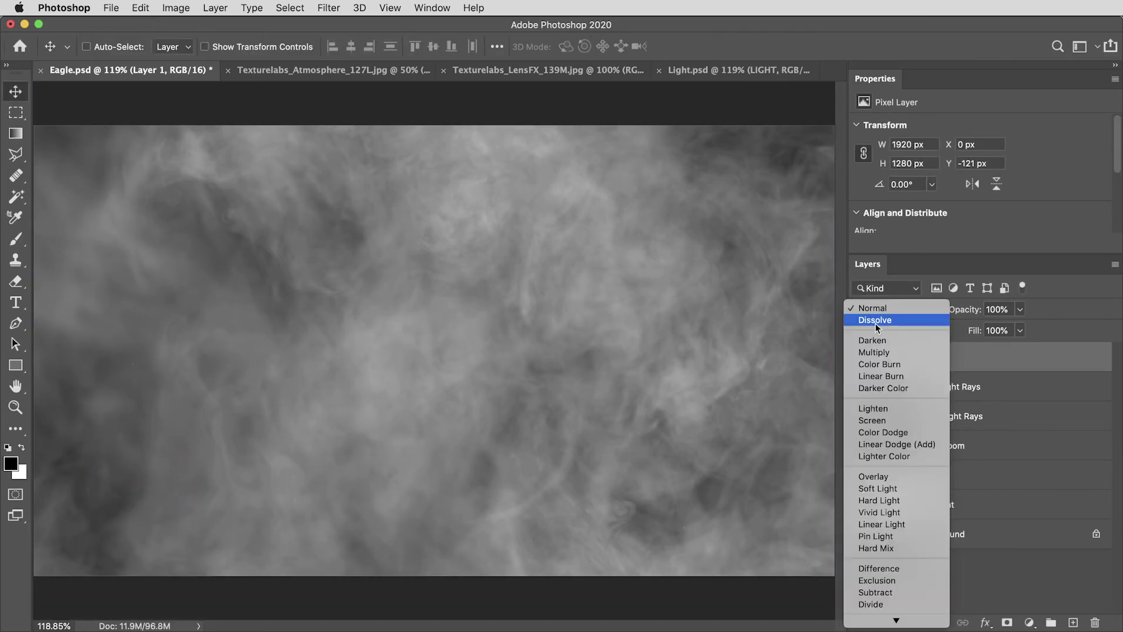
pyautogui.click(924, 490)
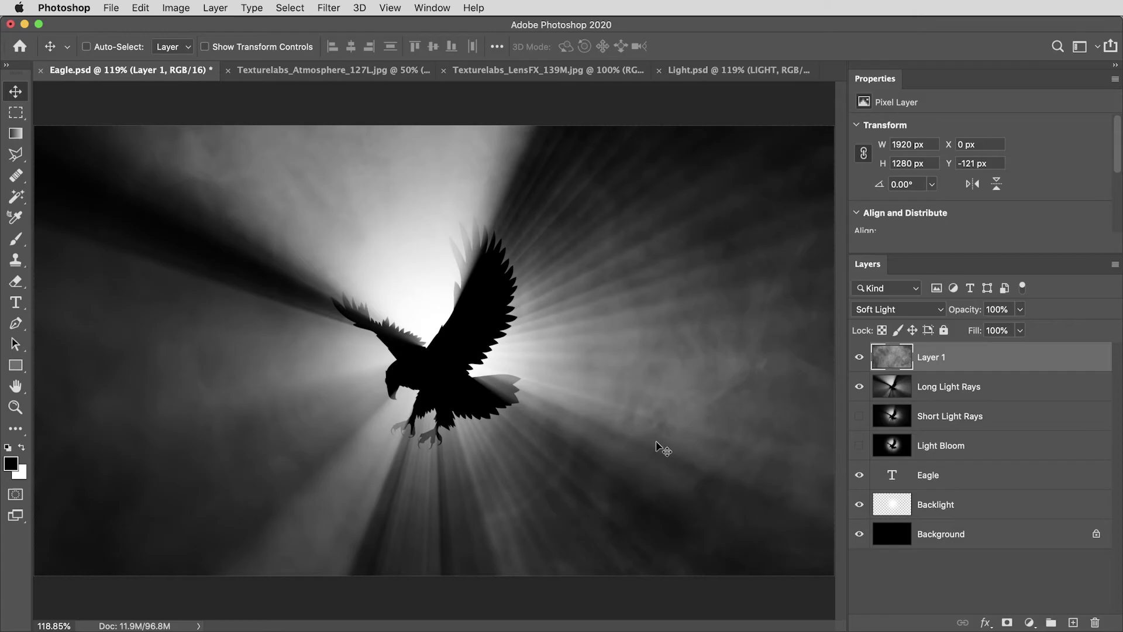
# Add a Gradient Map adjustment and give its gradient a pure red (ff0000) stop at 49%.
pyautogui.click(1028, 622)
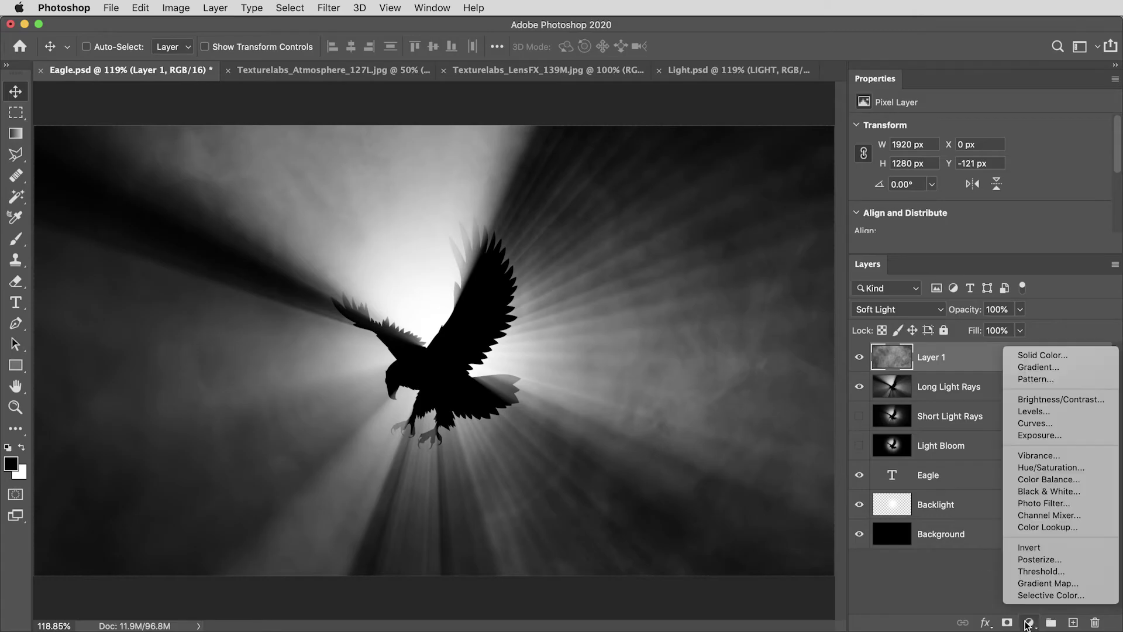
pyautogui.click(1040, 584)
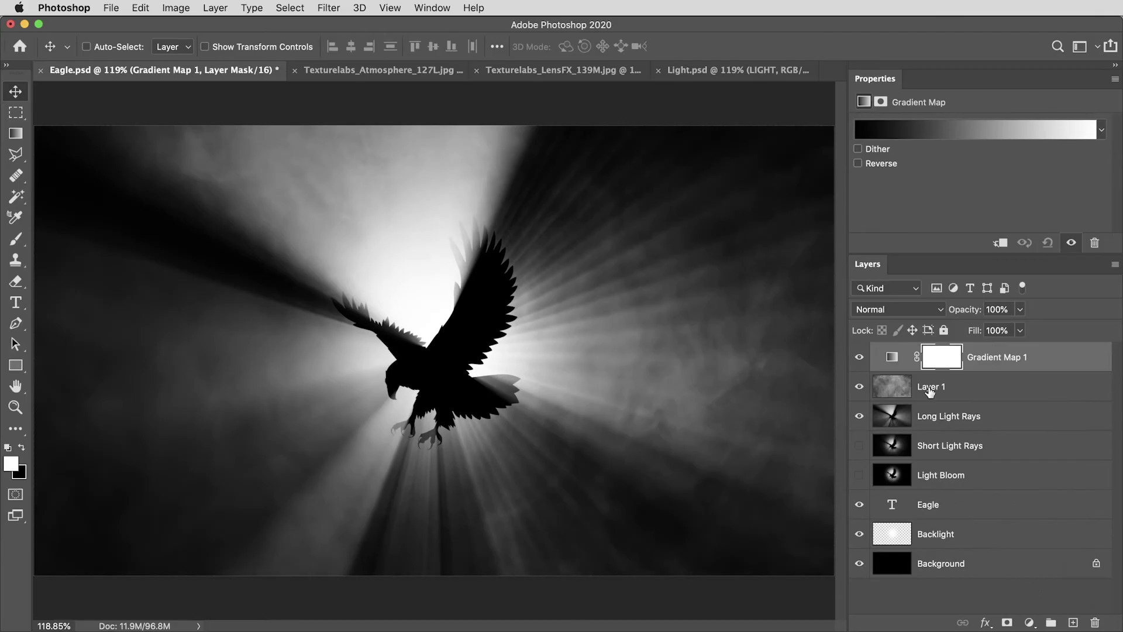
pyautogui.click(957, 131)
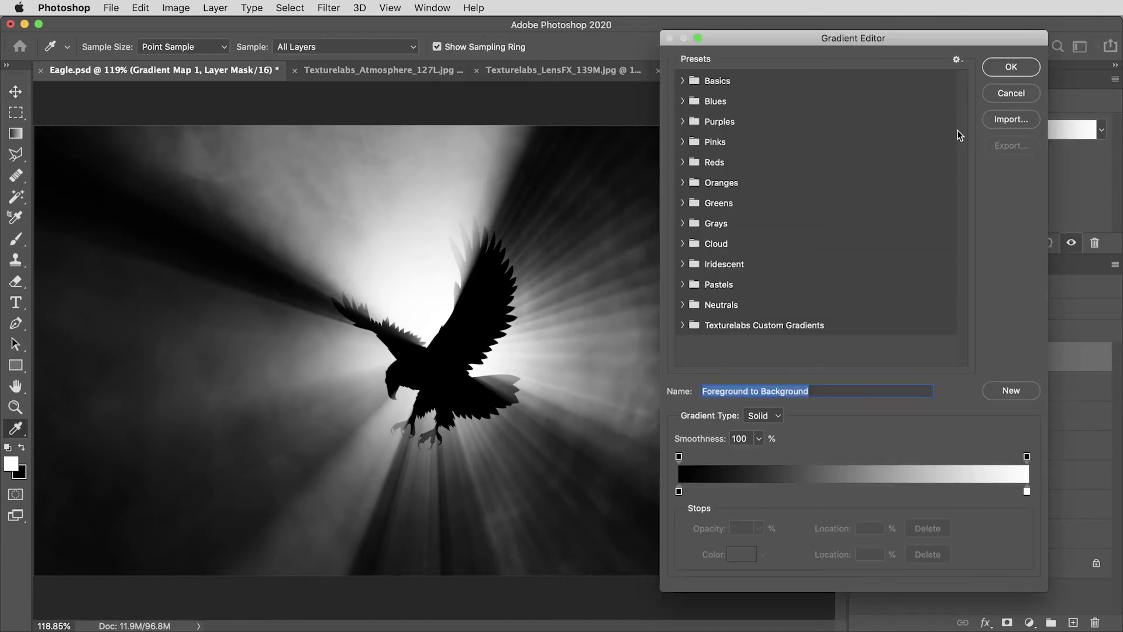
pyautogui.click(848, 491)
pyautogui.click(741, 554)
pyautogui.moveTo(860, 210); pyautogui.dragTo(1002, 105)
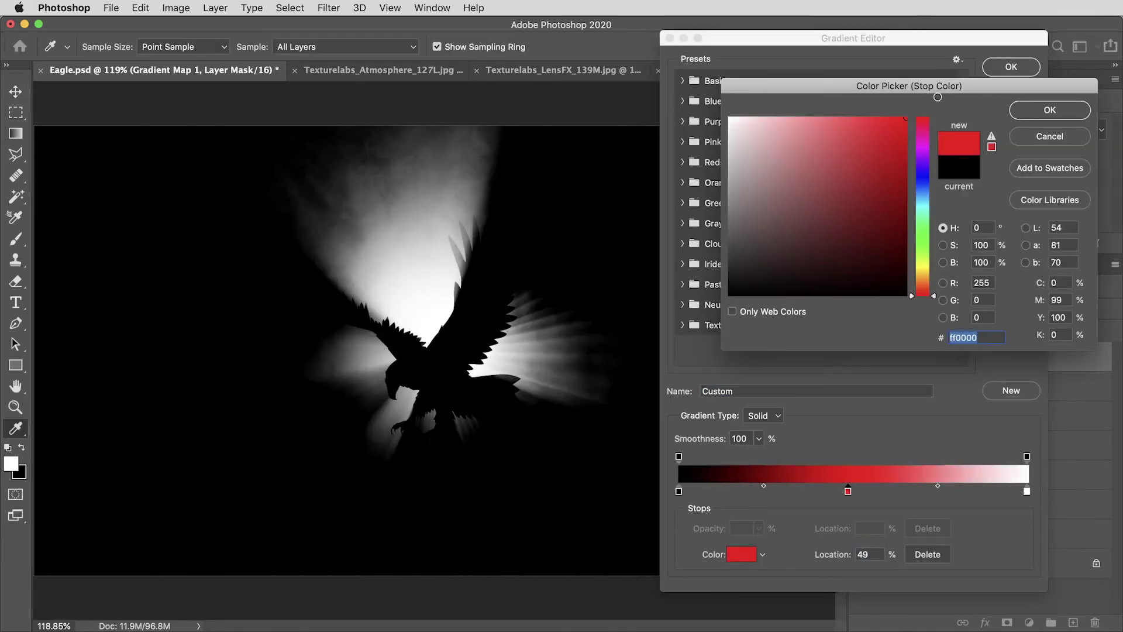
pyautogui.click(1049, 111)
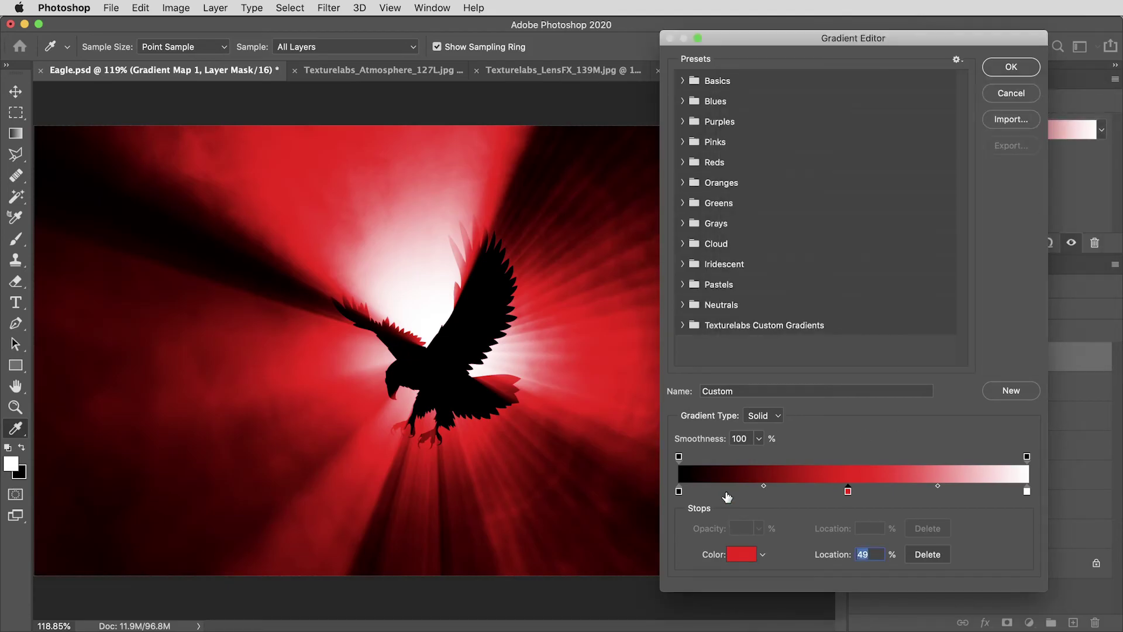
# Add a very dark red (460000) colour stop at 7%.
pyautogui.click(706, 491)
pyautogui.click(741, 554)
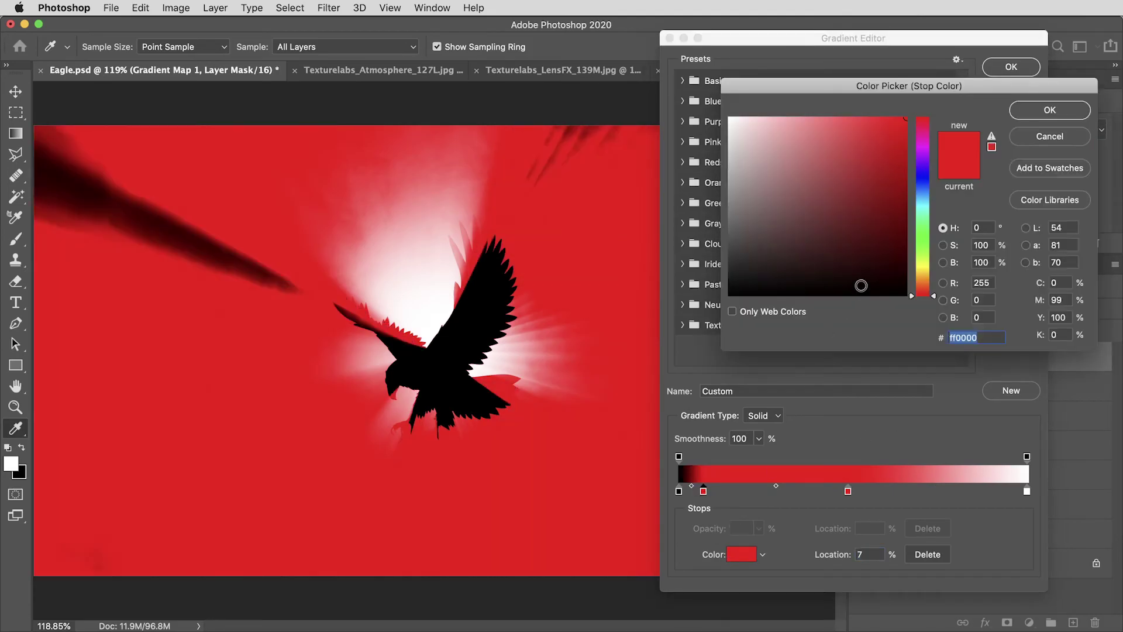
pyautogui.moveTo(860, 283); pyautogui.dragTo(924, 246)
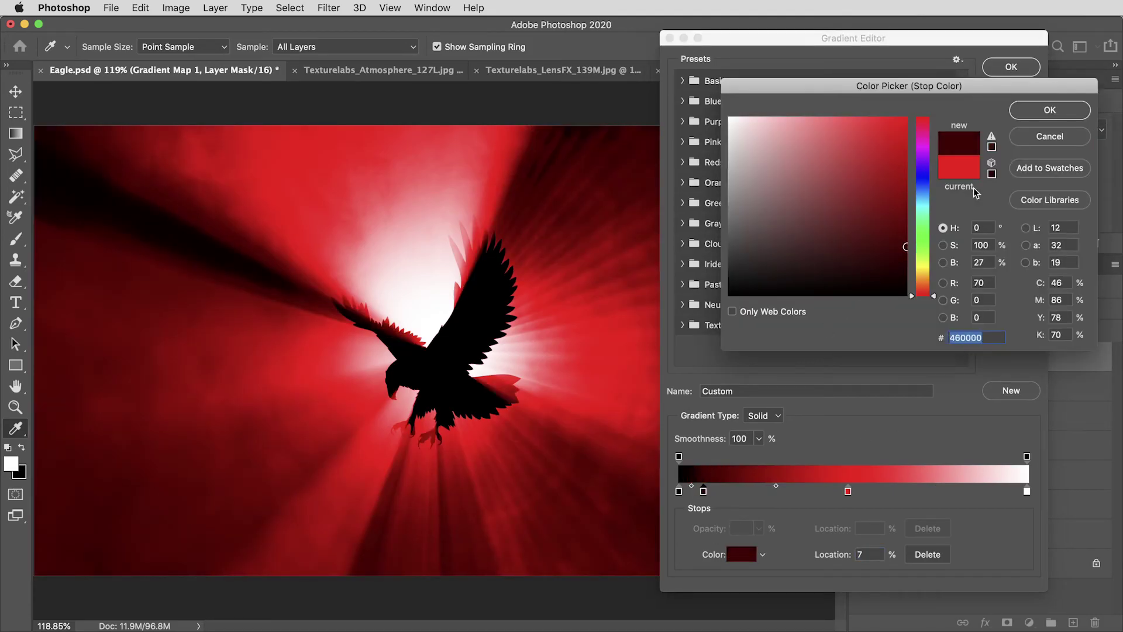
pyautogui.click(1051, 112)
# Add a pale yellow stop at 86% and apply the gradient.
pyautogui.click(977, 492)
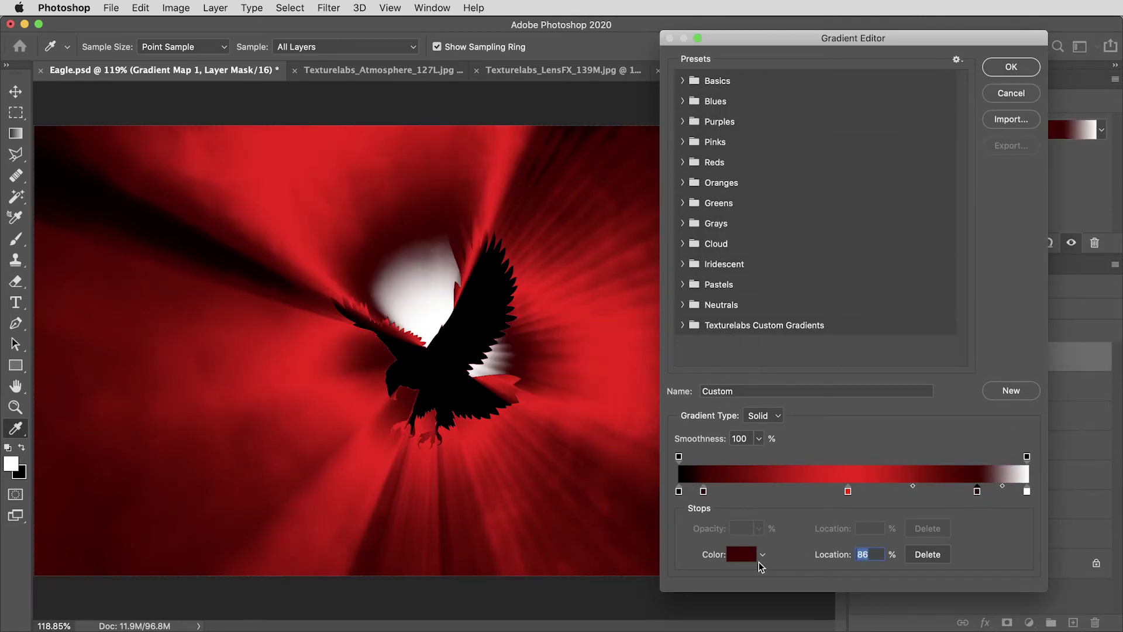
pyautogui.click(741, 554)
pyautogui.click(921, 271)
pyautogui.moveTo(869, 141)
pyautogui.mouseDown()
pyautogui.moveTo(846, 116)
pyautogui.moveTo(827, 117)
pyautogui.mouseUp()
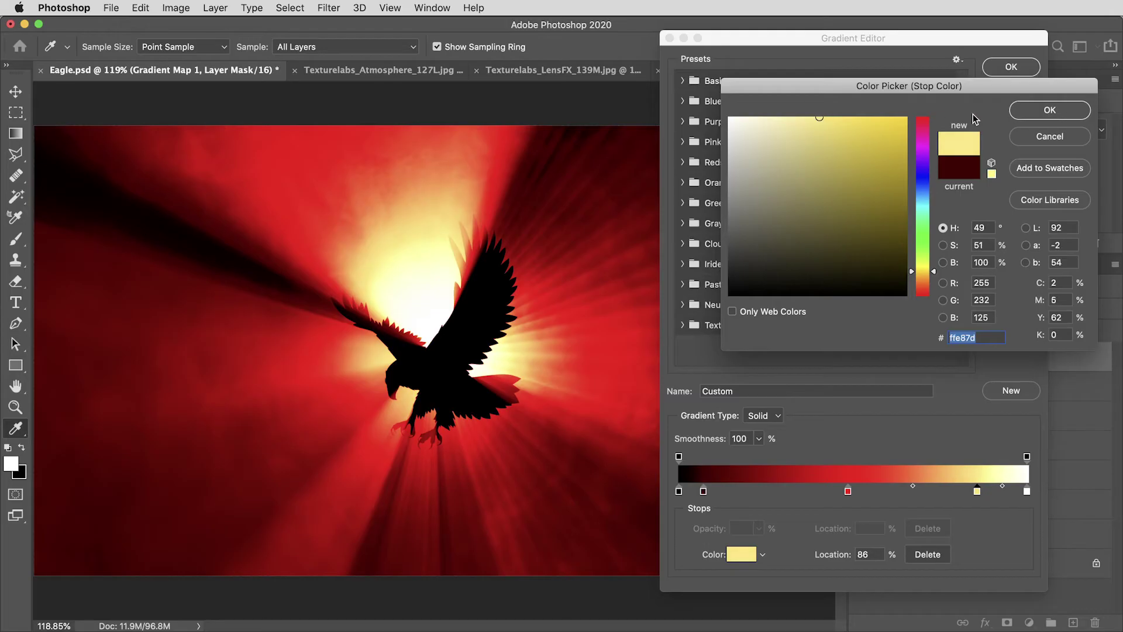
pyautogui.click(1049, 110)
pyautogui.click(1010, 65)
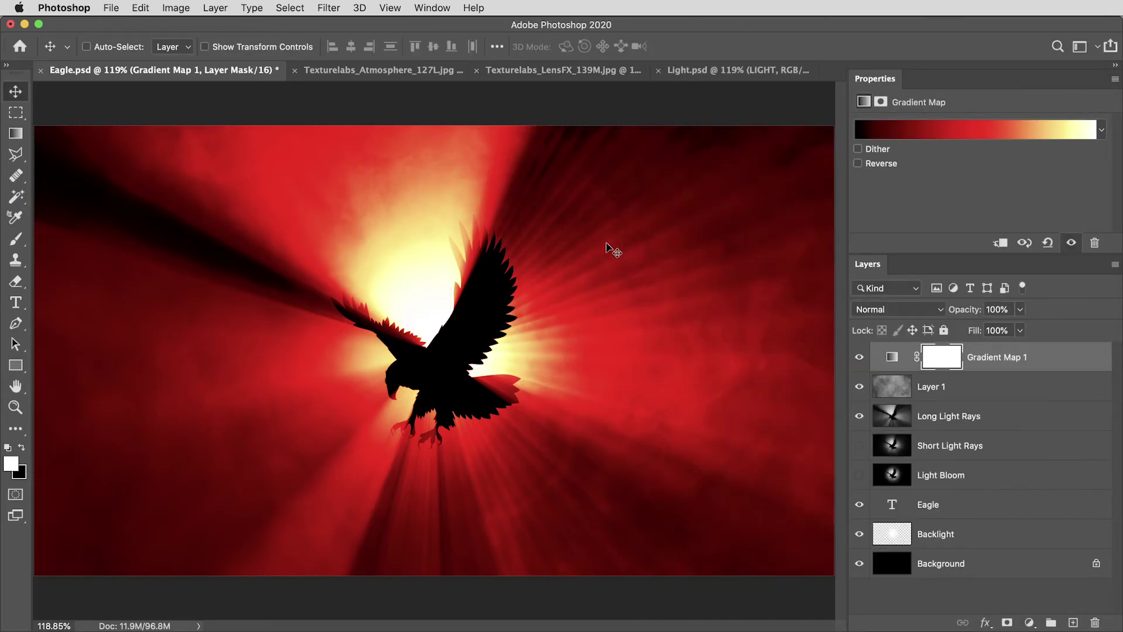
# Drag the lens flare image into Eagle.psd and set its blend mode to Screen.
pyautogui.click(580, 69)
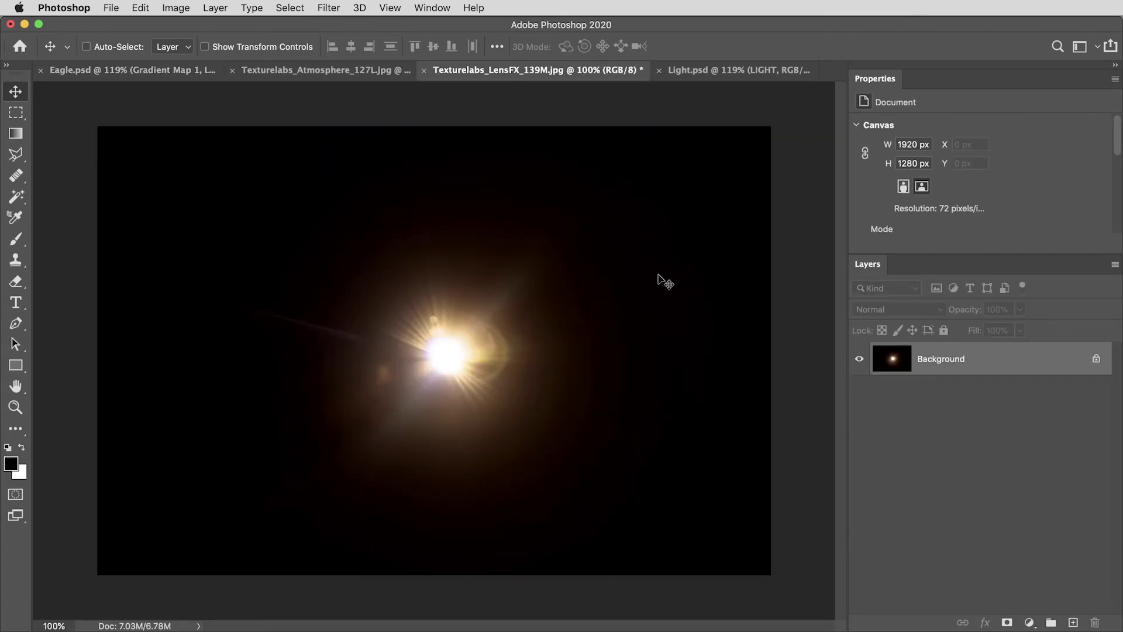
pyautogui.press('super+a')
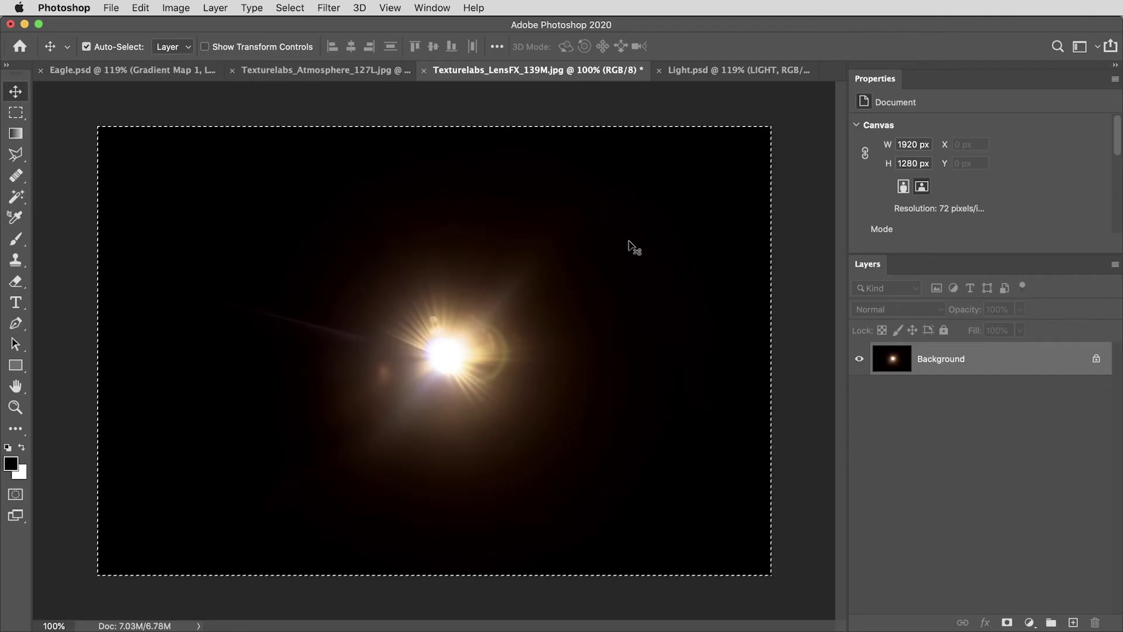
pyautogui.moveTo(377, 186); pyautogui.dragTo(609, 275)
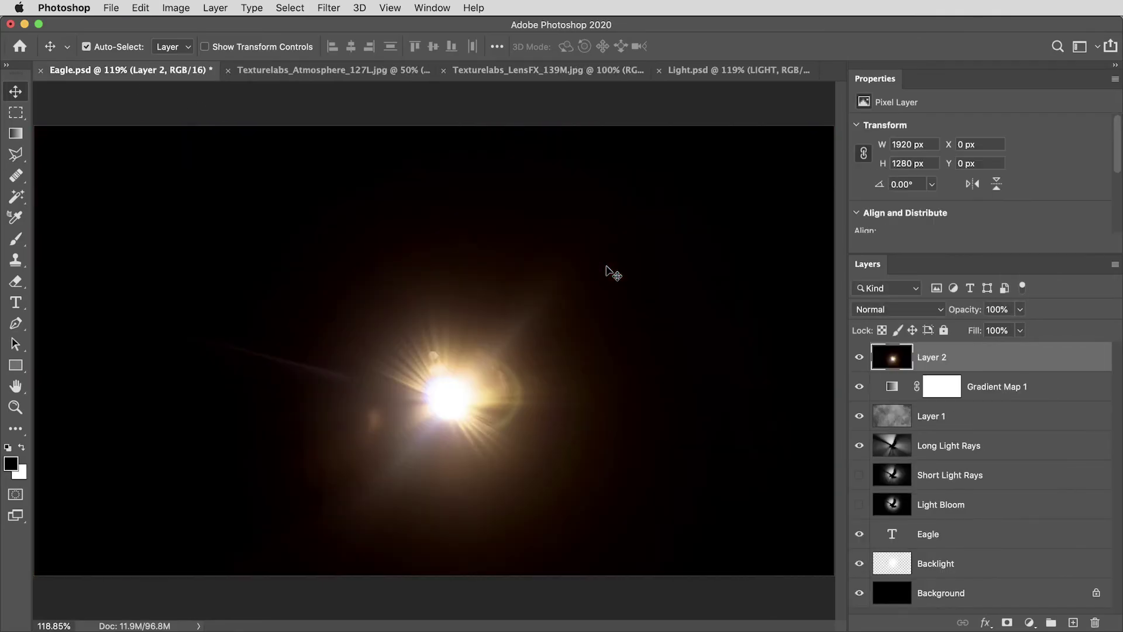
pyautogui.click(874, 310)
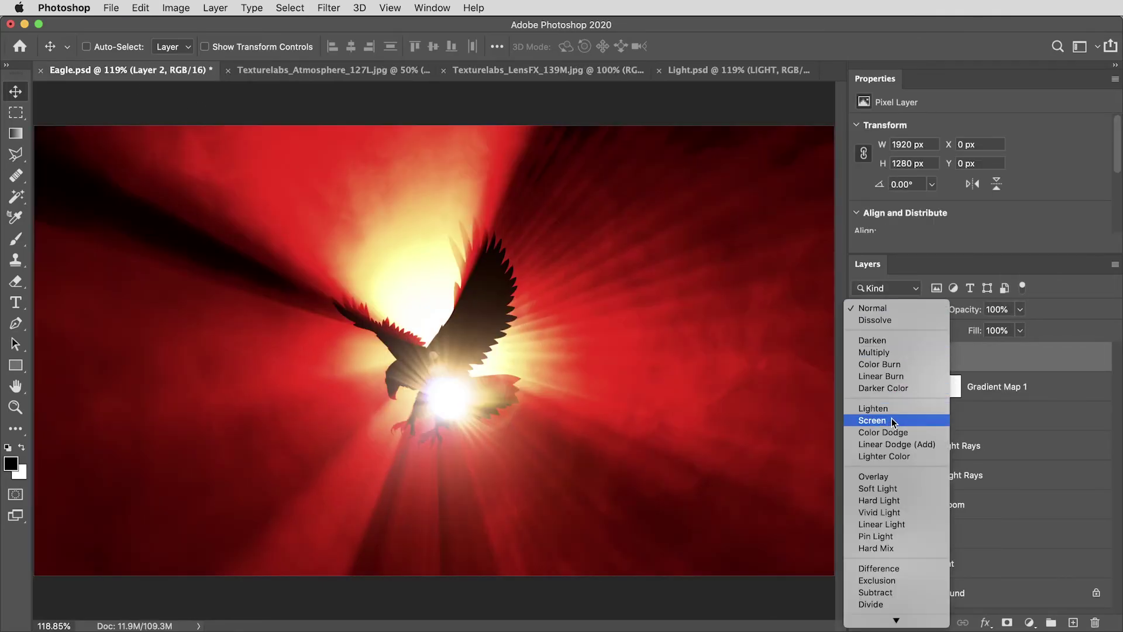
pyautogui.click(891, 420)
# Shrink the flare to about half size over the eagle, then switch to Light.psd.
pyautogui.press('super+t')
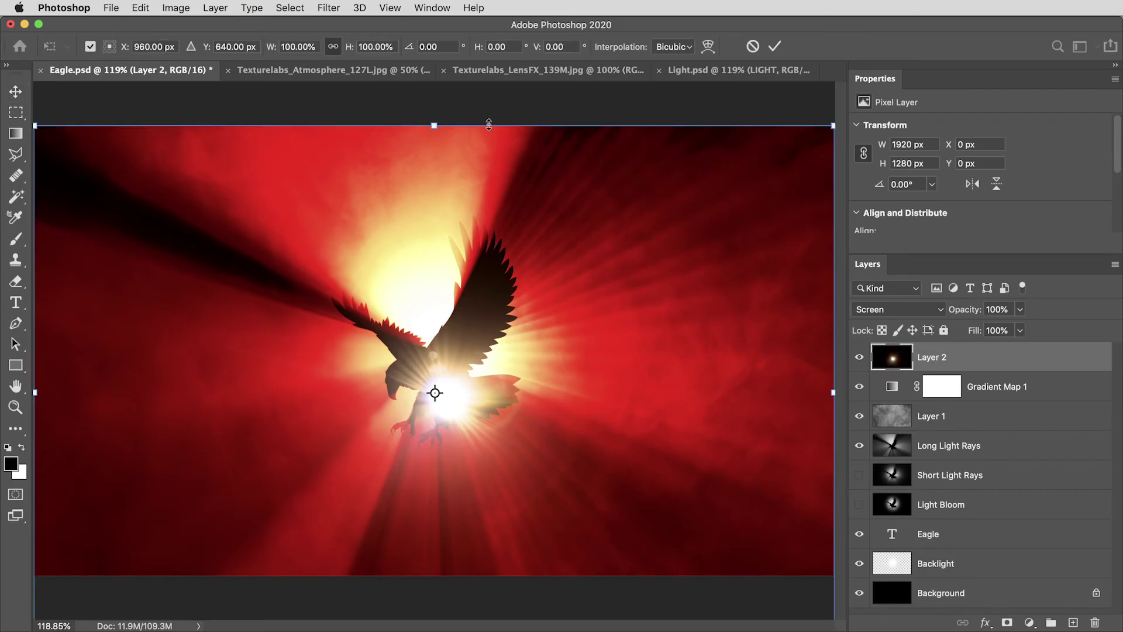
pyautogui.moveTo(489, 124); pyautogui.dragTo(489, 248)
pyautogui.moveTo(507, 309); pyautogui.dragTo(496, 230)
pyautogui.press('Return')
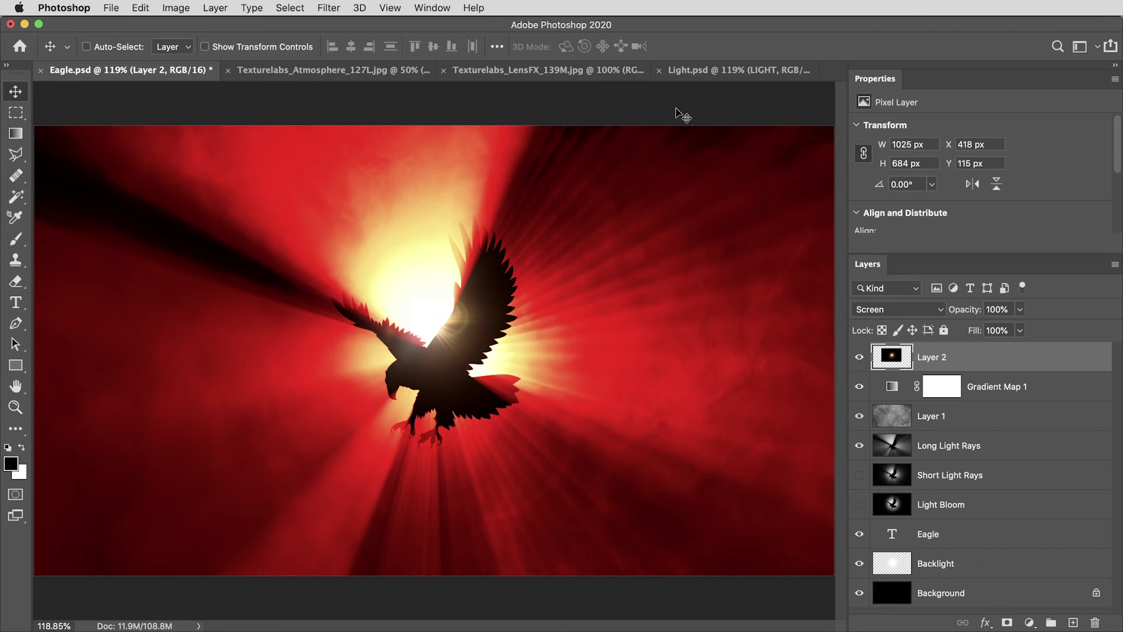
pyautogui.click(724, 72)
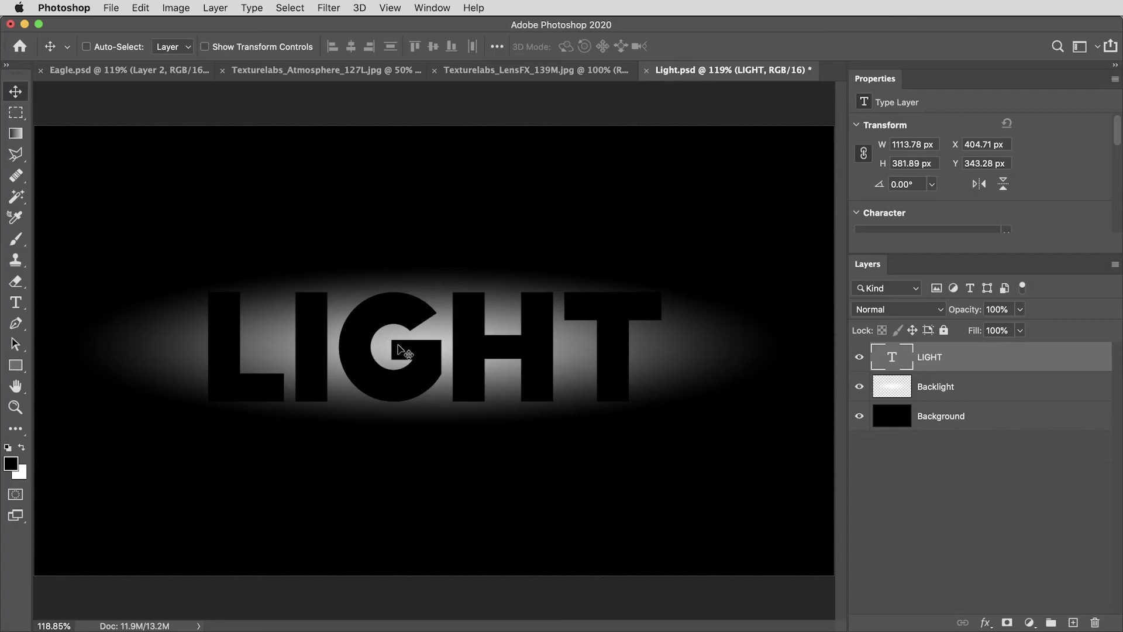
# Run the Long Light Rays action from the Actions panel on the LIGHT text.
pyautogui.click(446, 7)
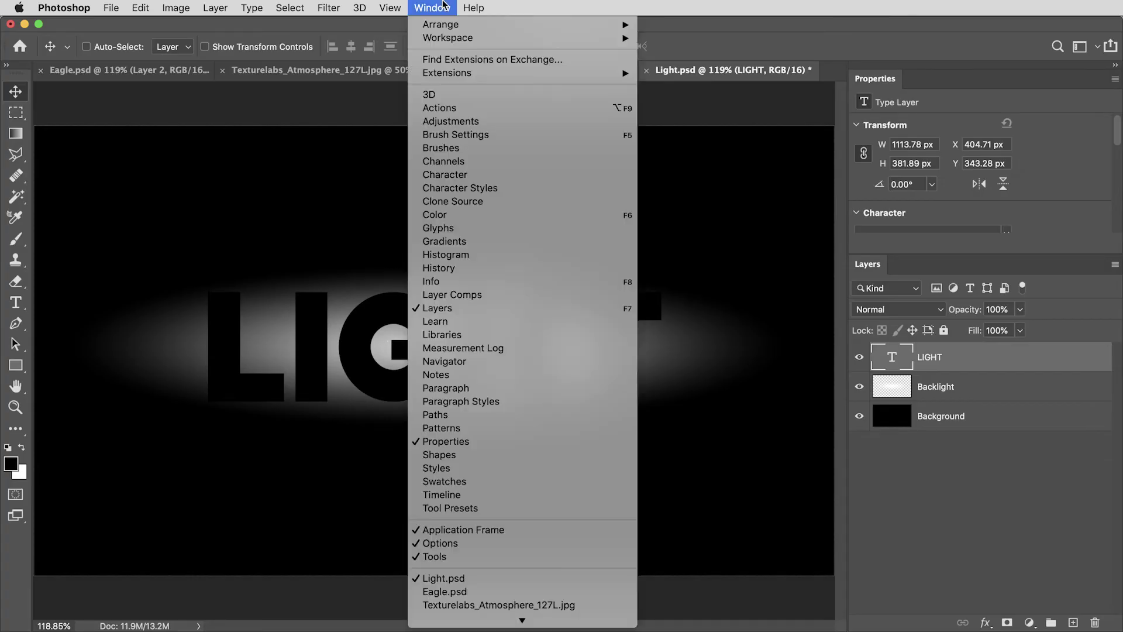
pyautogui.click(464, 109)
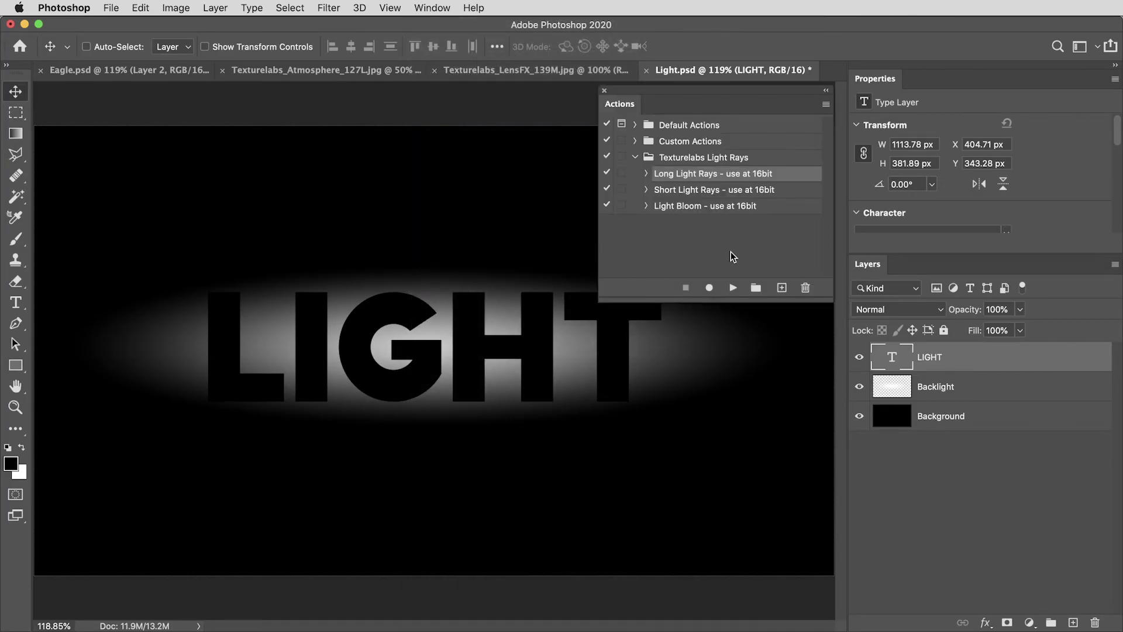
pyautogui.click(734, 289)
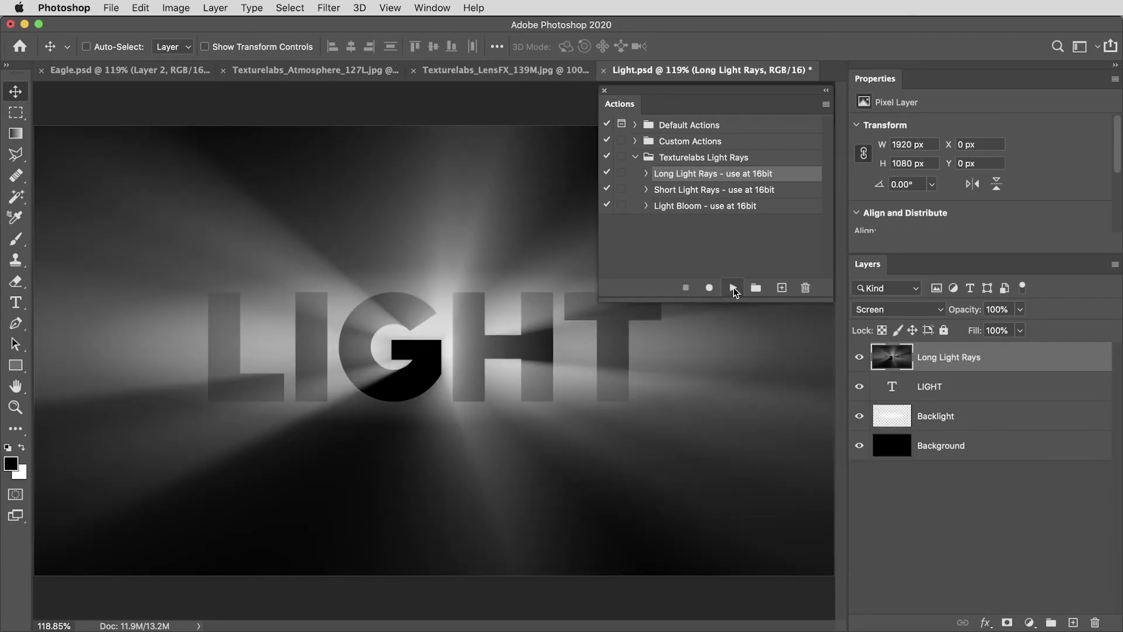
# Add a Curves adjustment clipped to Long Light Rays, raising the curve to input 83, output 128.
pyautogui.click(1028, 625)
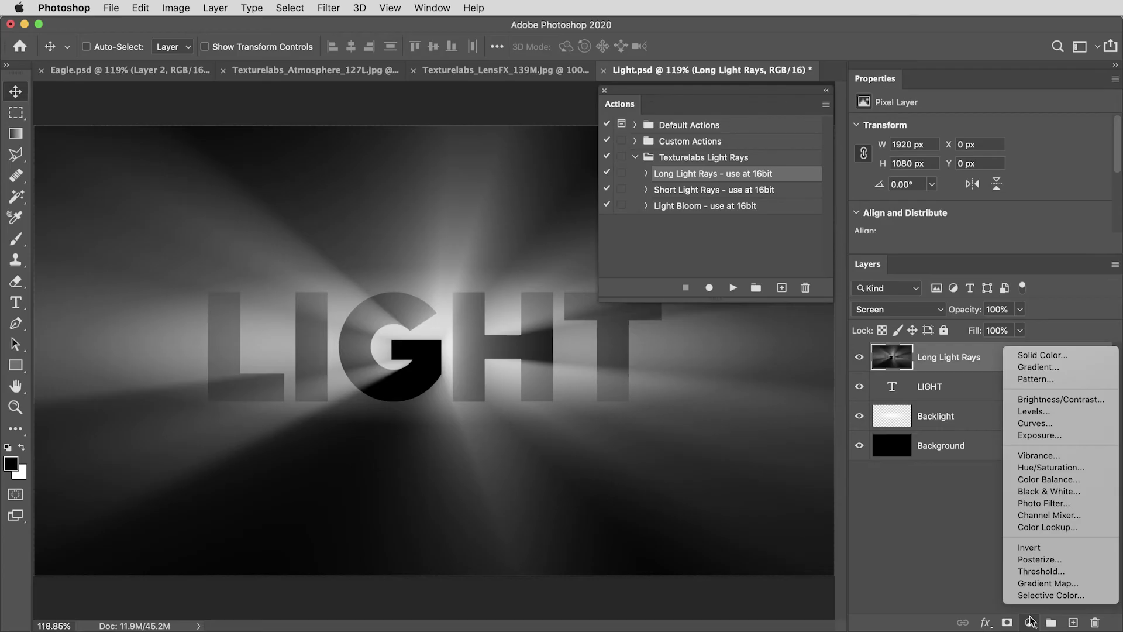
pyautogui.click(1047, 431)
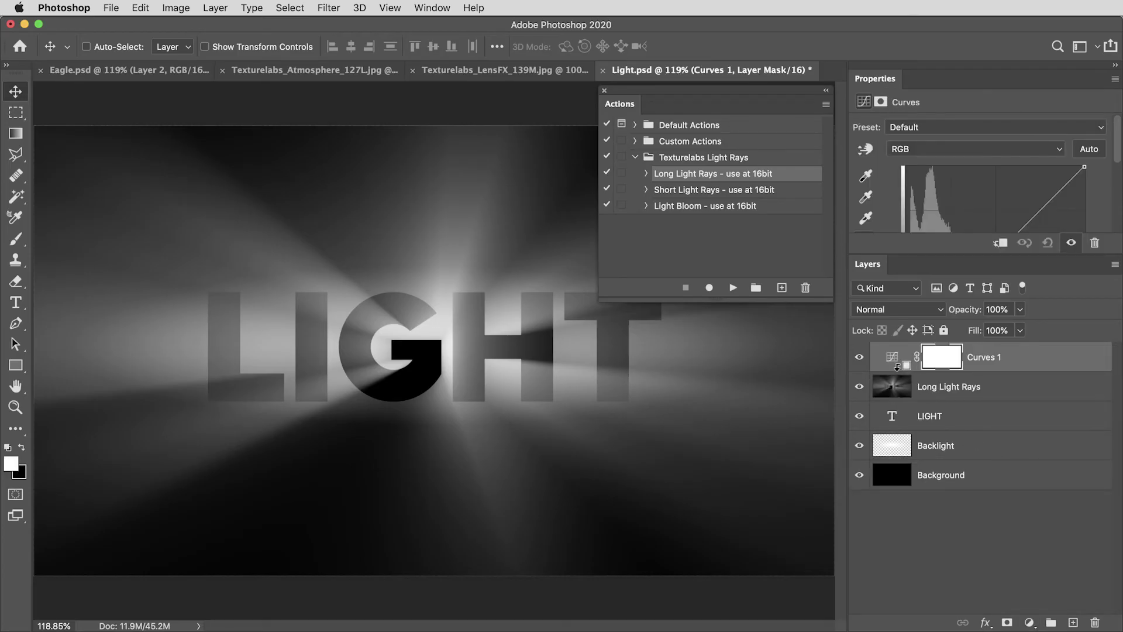
pyautogui.keyDown('alt'); pyautogui.click(897, 368); pyautogui.keyUp('alt')
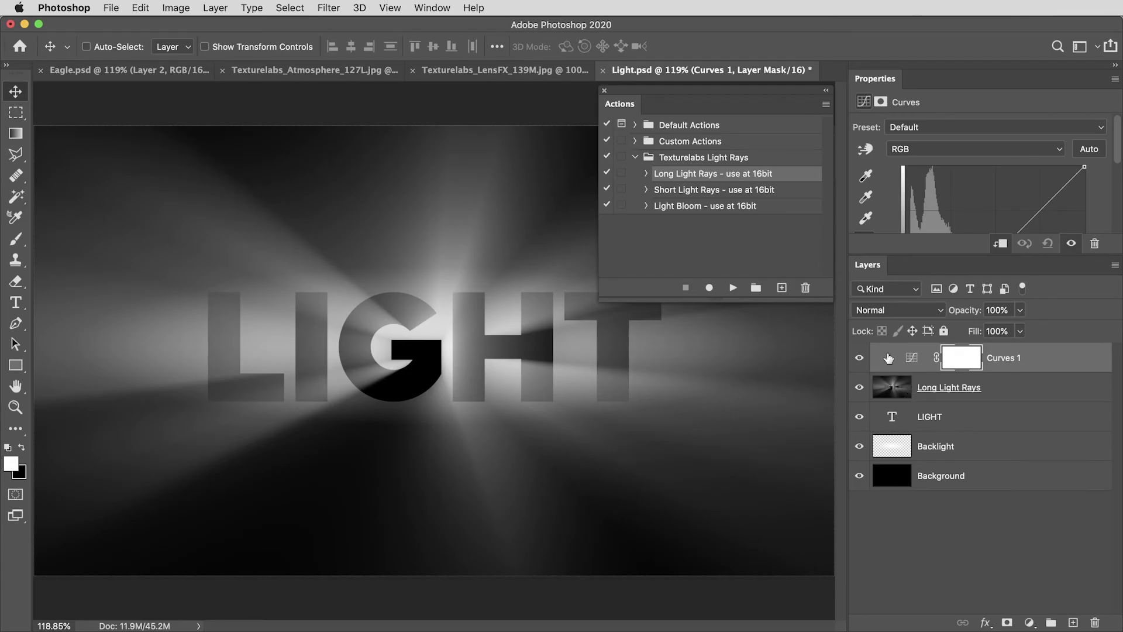
pyautogui.moveTo(945, 255); pyautogui.dragTo(946, 398)
pyautogui.moveTo(958, 291); pyautogui.dragTo(965, 255)
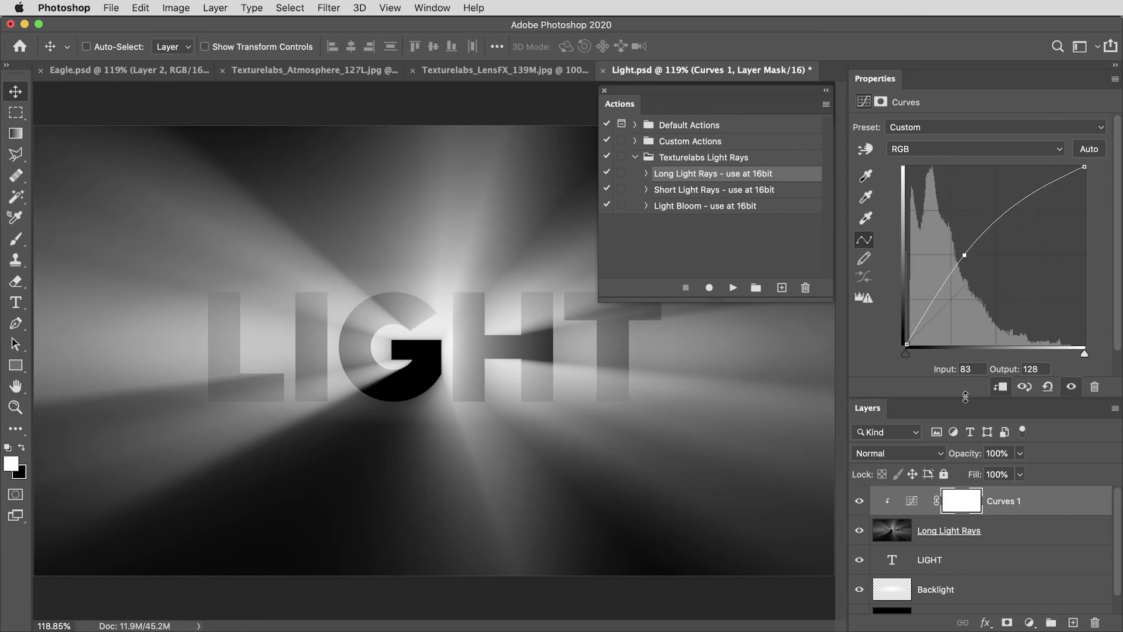
pyautogui.moveTo(965, 397); pyautogui.dragTo(966, 217)
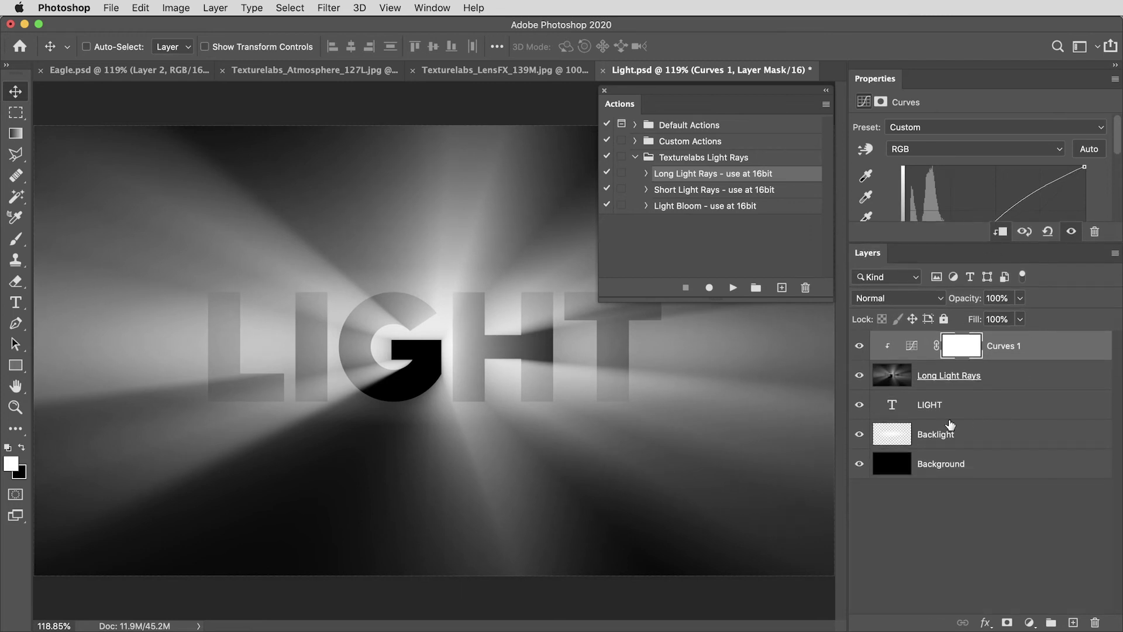
# Hide Long Light Rays and add a new Layer 1 above Background, with the Brush tool ready.
pyautogui.click(859, 375)
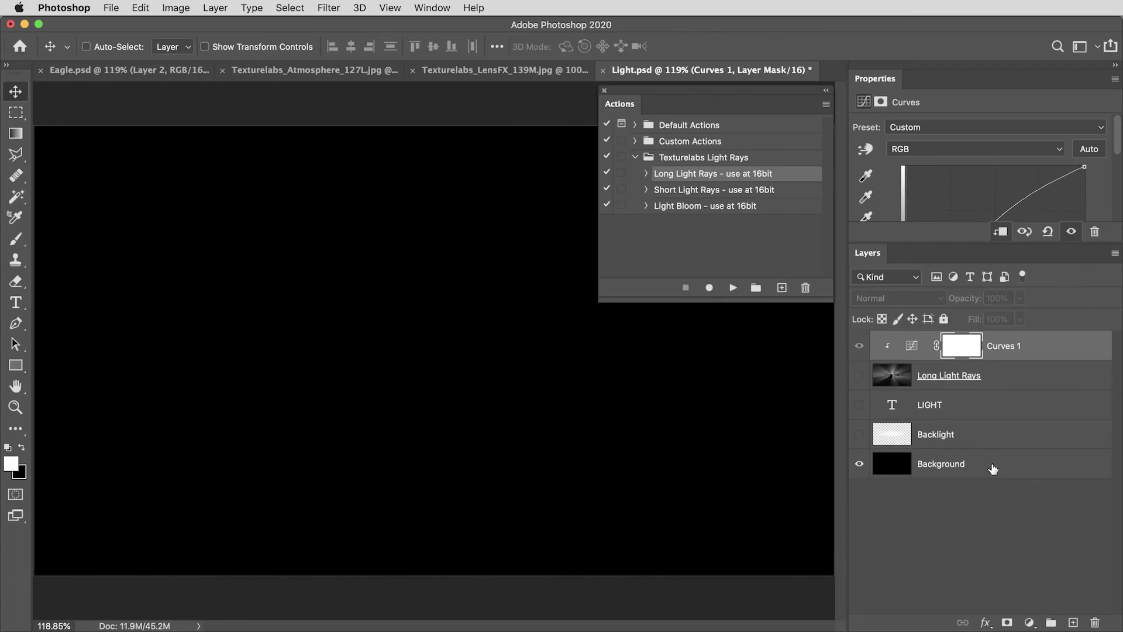
pyautogui.click(993, 468)
pyautogui.click(1072, 622)
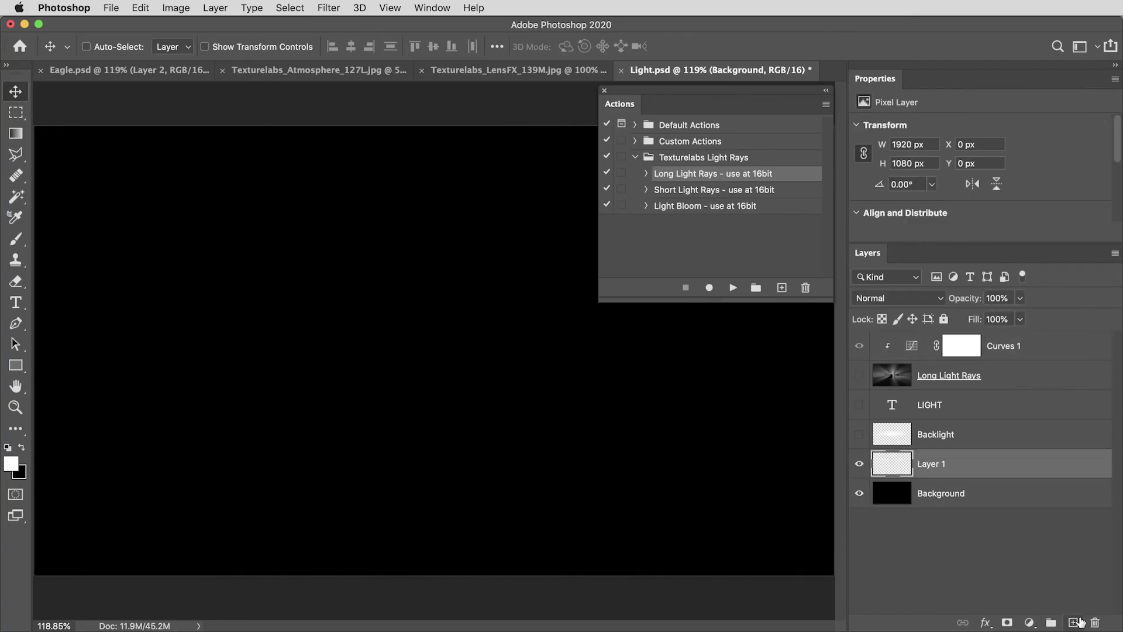
pyautogui.press('b')
pyautogui.rightClick(526, 401)
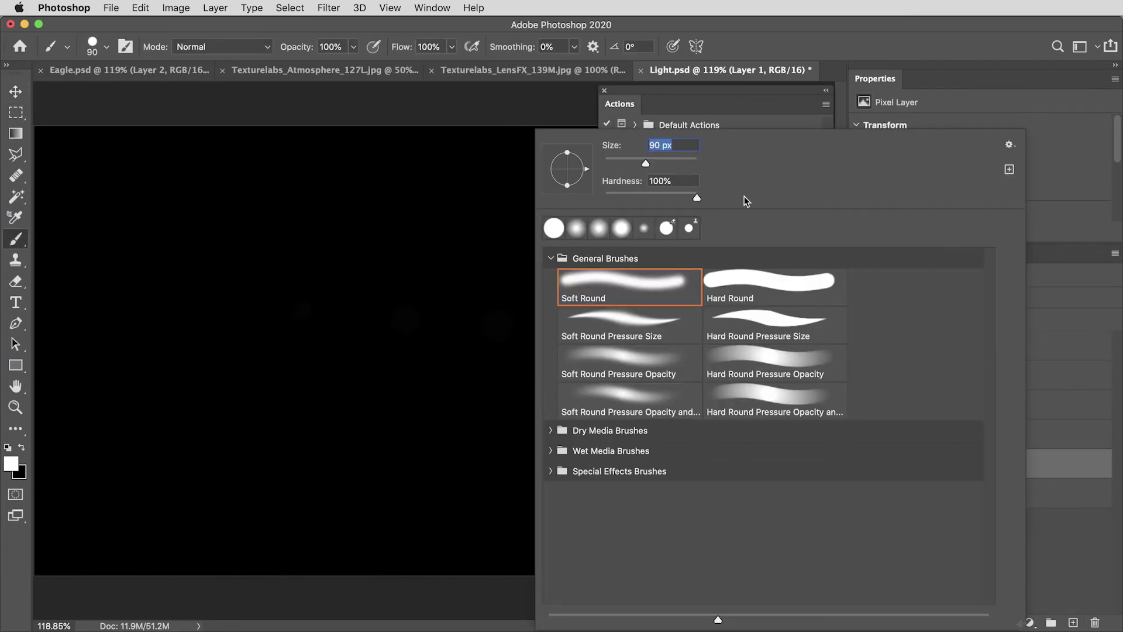
pyautogui.press('Tab')
pyautogui.press('Return')
# Paint four white dots of decreasing size and turn them into Short Light Rays.
pyautogui.click(494, 324)
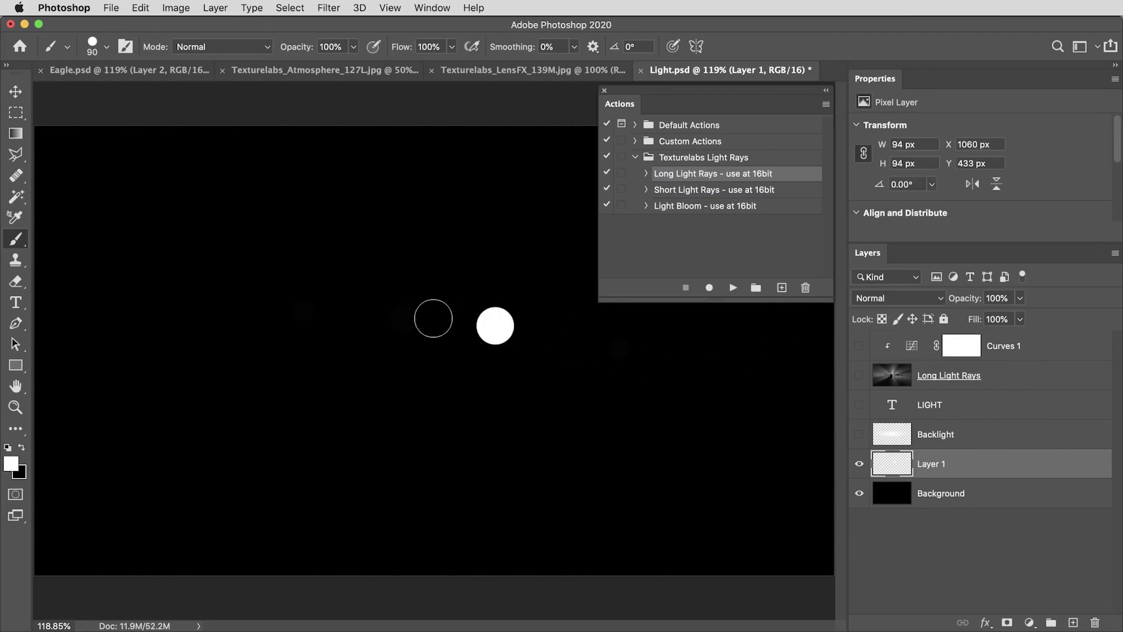
pyautogui.press('[')
pyautogui.press('[')
pyautogui.click(403, 320)
pyautogui.press('[')
pyautogui.press('[')
pyautogui.click(301, 311)
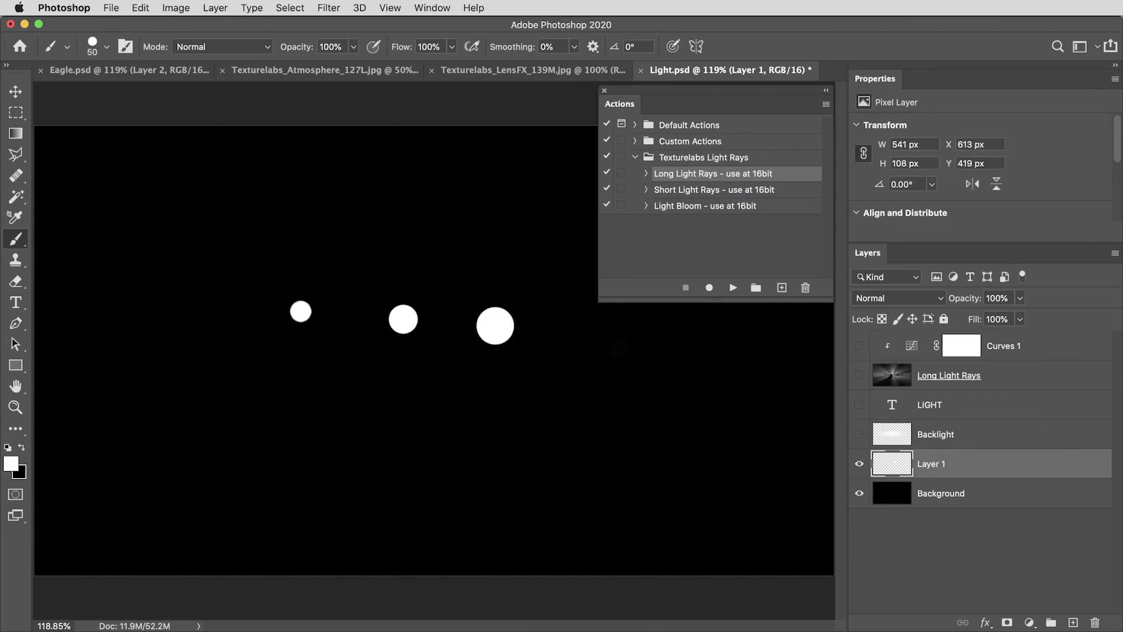
pyautogui.click(618, 348)
pyautogui.click(737, 192)
pyautogui.click(733, 287)
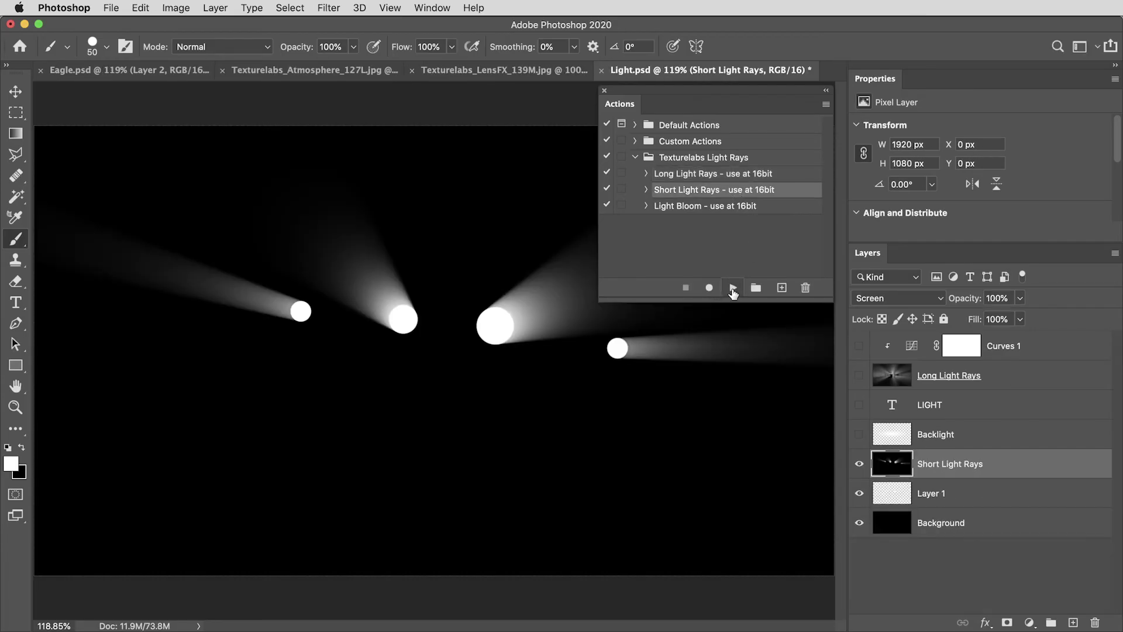
# Hide Layer 1, re-show LIGHT, Long Light Rays and Curves 1, and compare the short rays.
pyautogui.press('v')
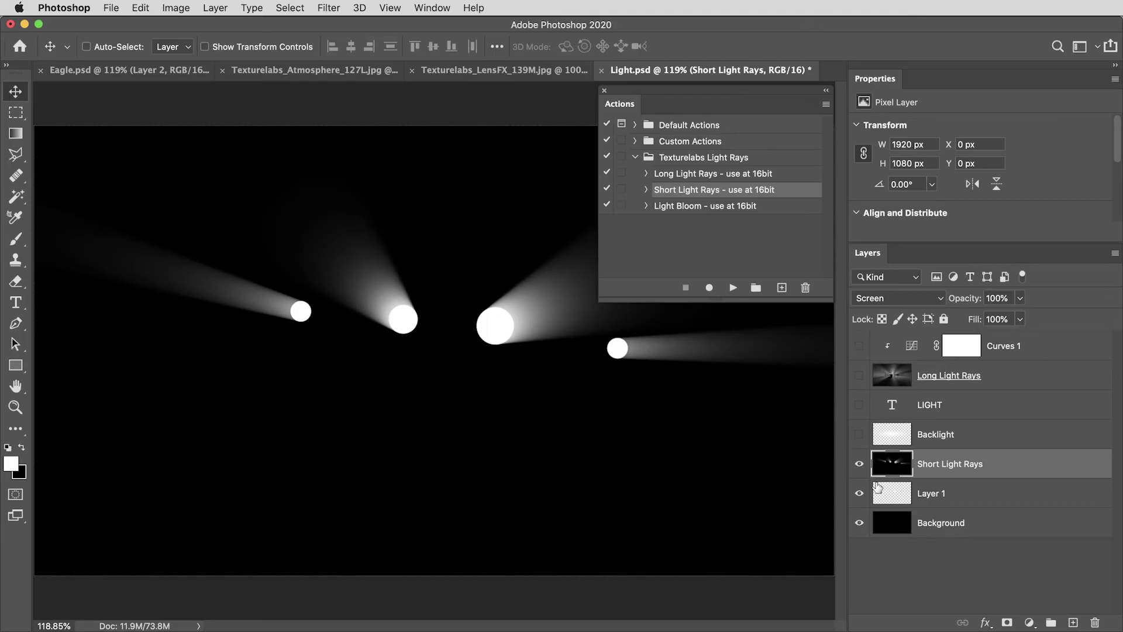
pyautogui.click(861, 496)
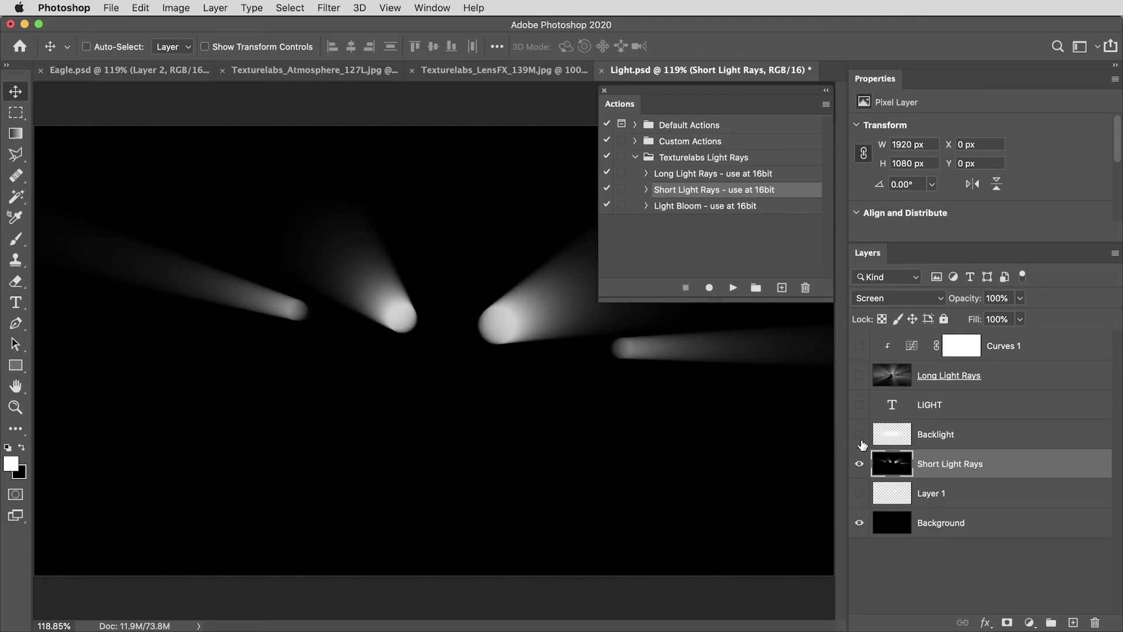
pyautogui.moveTo(858, 442); pyautogui.dragTo(855, 360)
pyautogui.click(857, 343)
pyautogui.click(860, 464)
pyautogui.click(860, 464)
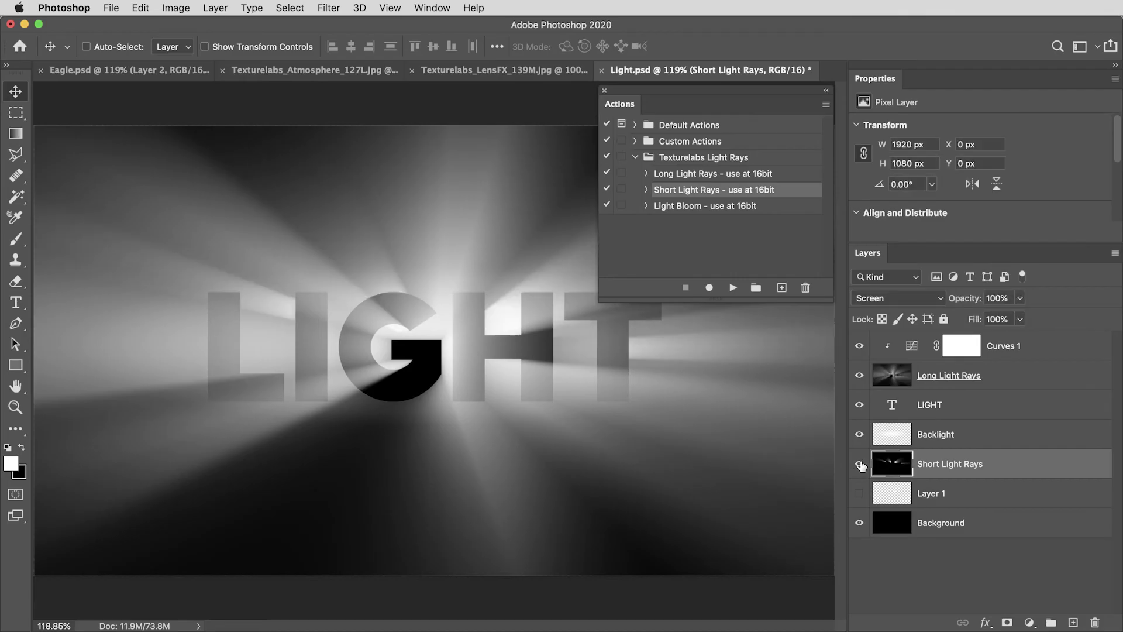
pyautogui.click(860, 464)
pyautogui.click(860, 464)
pyautogui.click(901, 525)
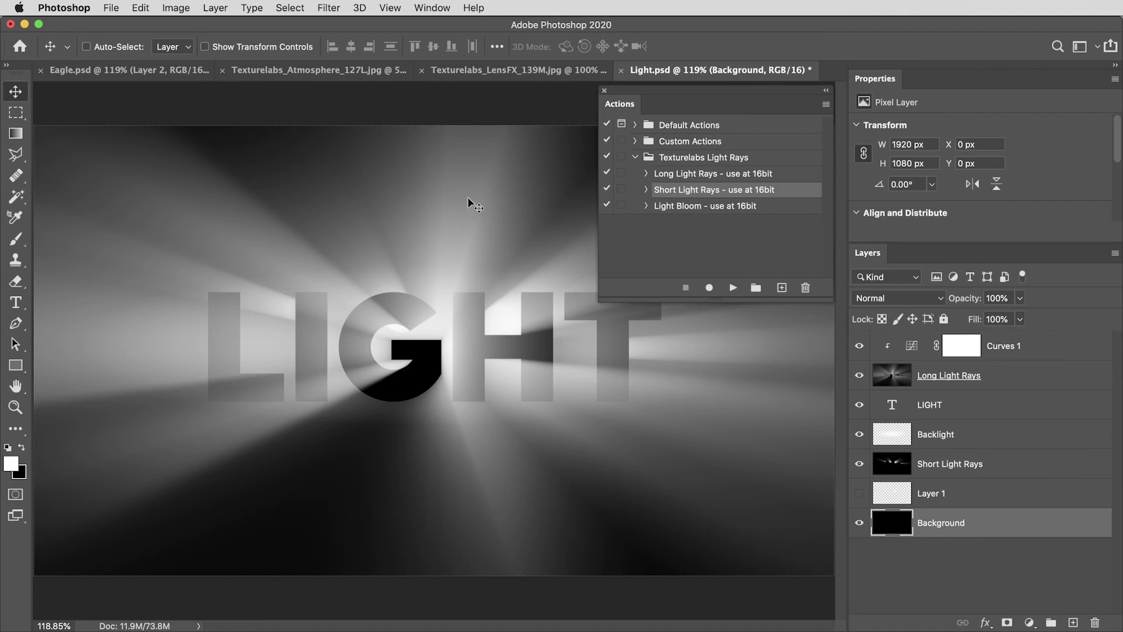
# Lay a faint 20%-opacity reflected white gradient across the lower middle of the Background.
pyautogui.hotkey('alt', 'F9')
pyautogui.press('g')
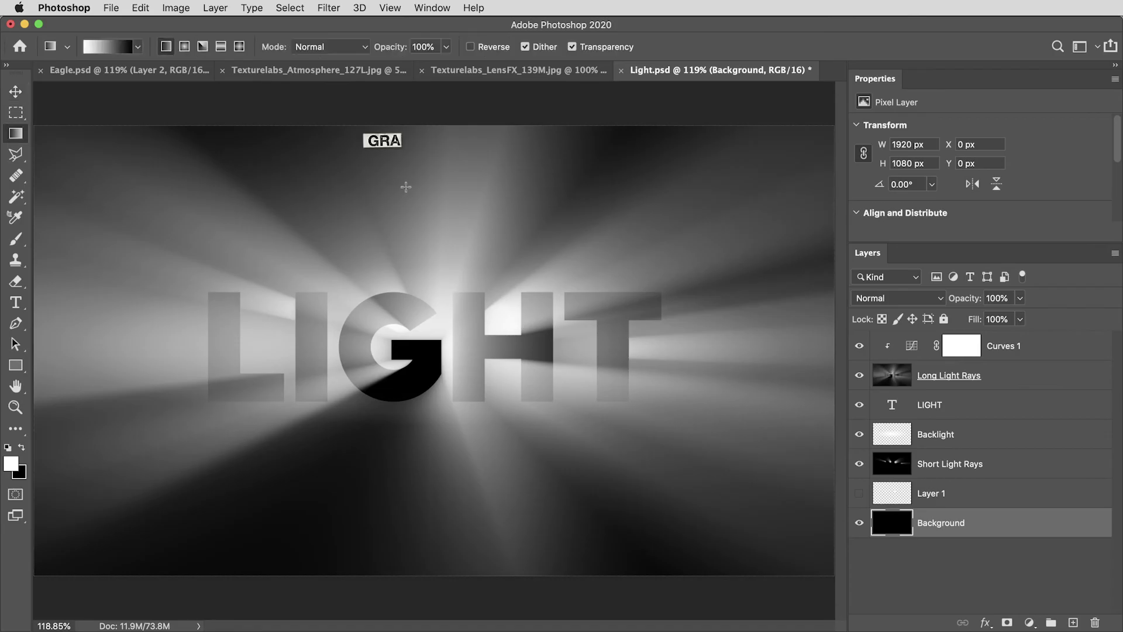
pyautogui.click(220, 47)
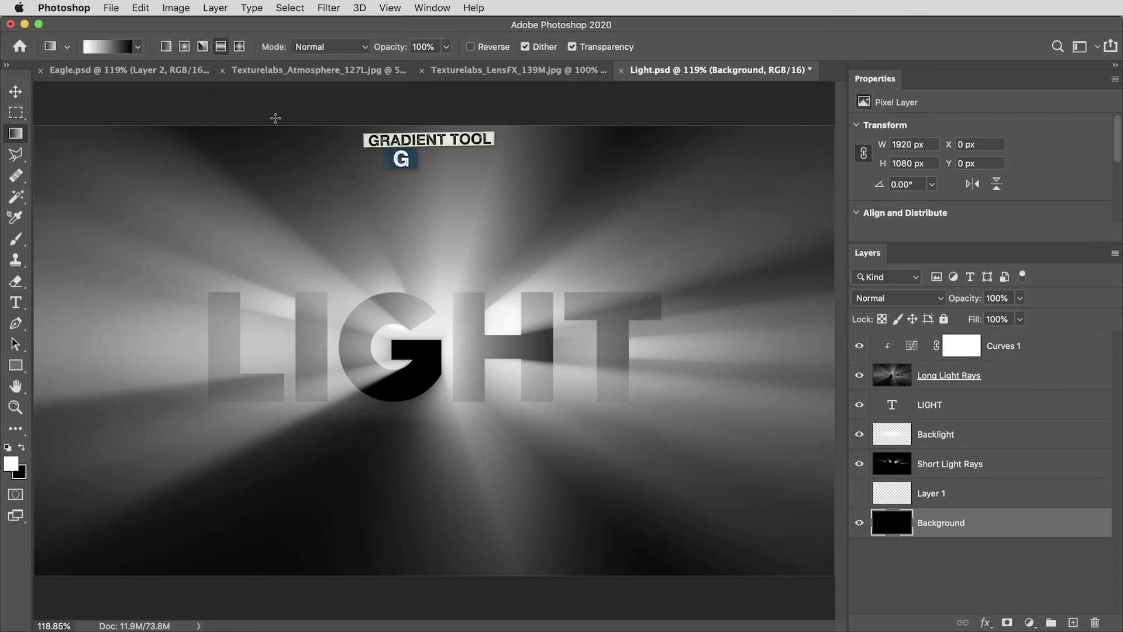
pyautogui.doubleClick(413, 45)
pyautogui.write('20')
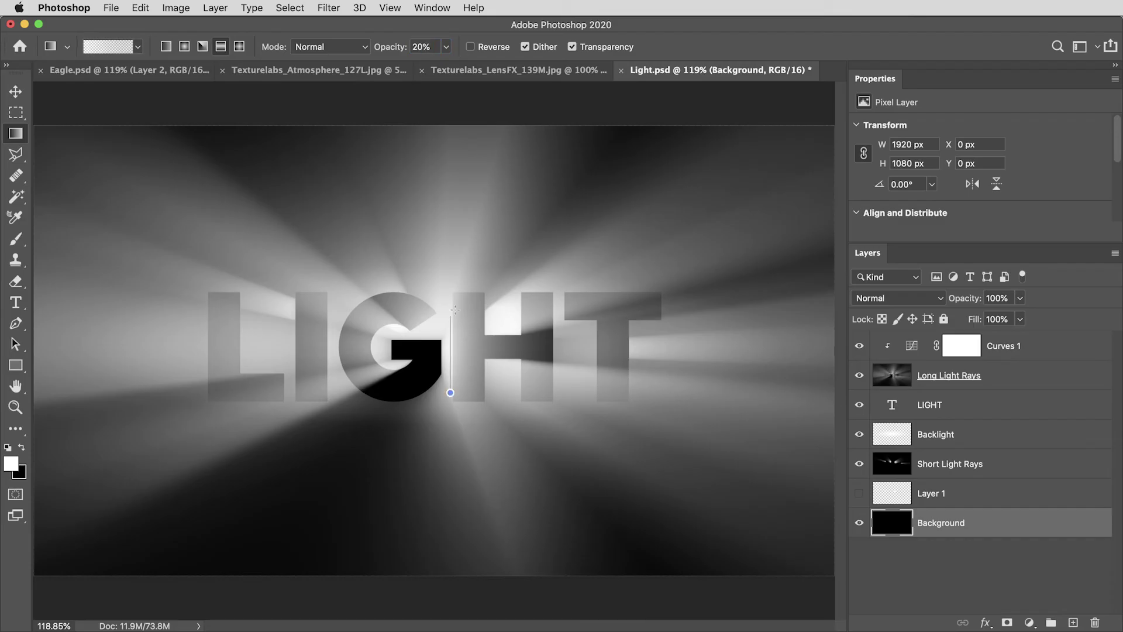
pyautogui.moveTo(461, 236); pyautogui.dragTo(461, 232)
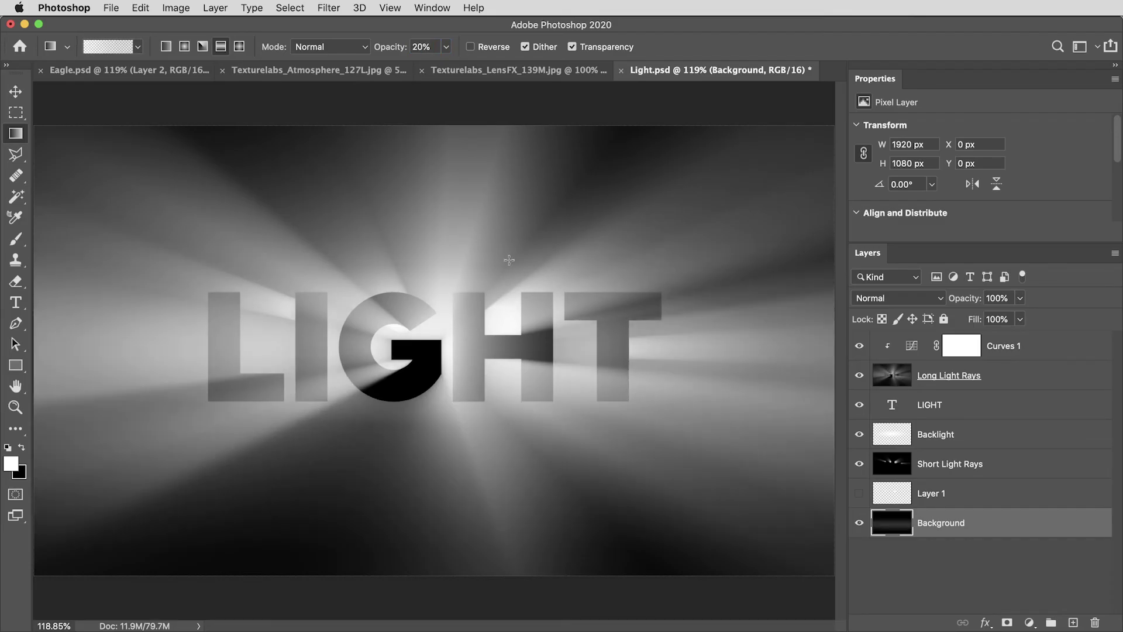
# Duplicate the LIGHT text layer twice and move both copies beneath the original.
pyautogui.press('v')
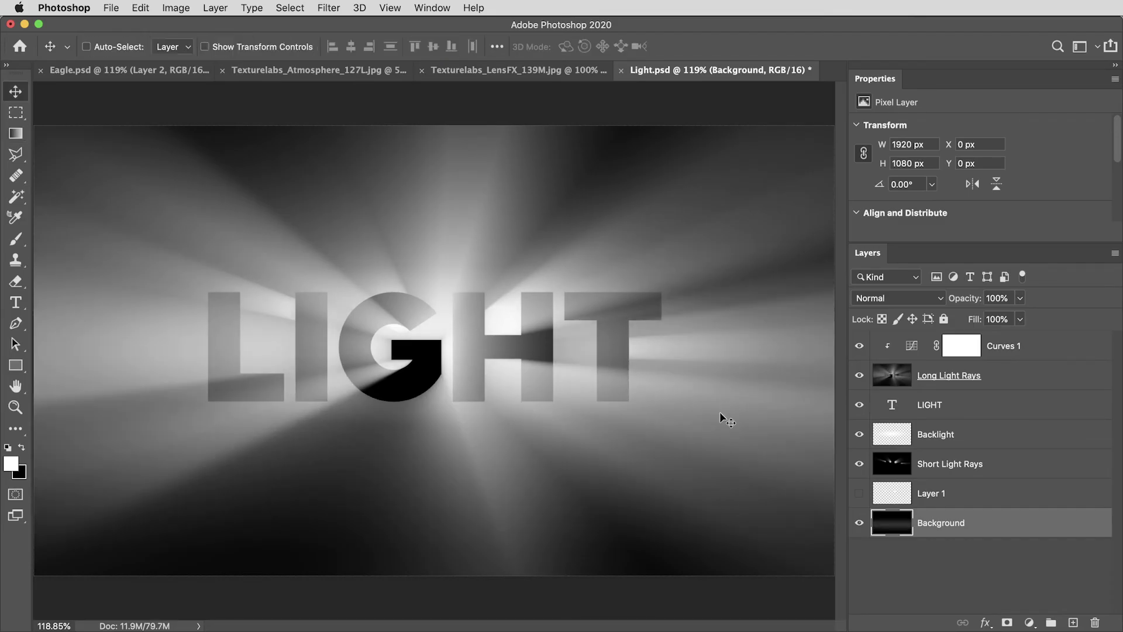
pyautogui.click(951, 410)
pyautogui.press('super+j')
pyautogui.press('super+j')
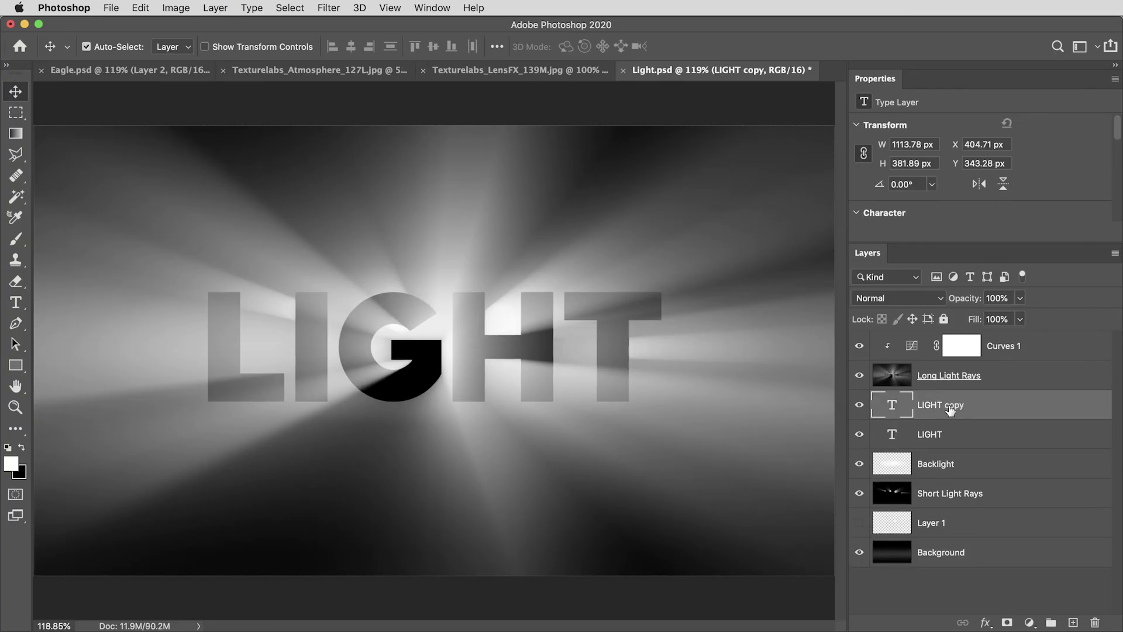
pyautogui.keyDown('shift'); pyautogui.click(979, 436); pyautogui.keyUp('shift')
pyautogui.moveTo(979, 436); pyautogui.dragTo(957, 480)
# Rename the two LIGHT copies to 'shadow' and 'depth'.
pyautogui.doubleClick(935, 436)
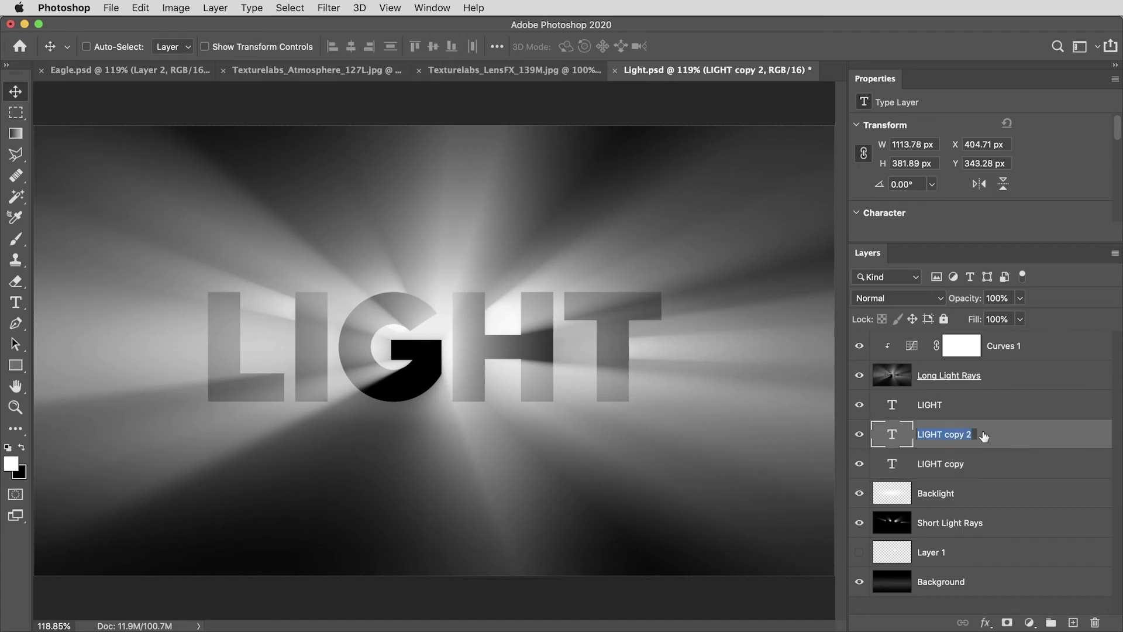
pyautogui.write('shadow')
pyautogui.press('Return')
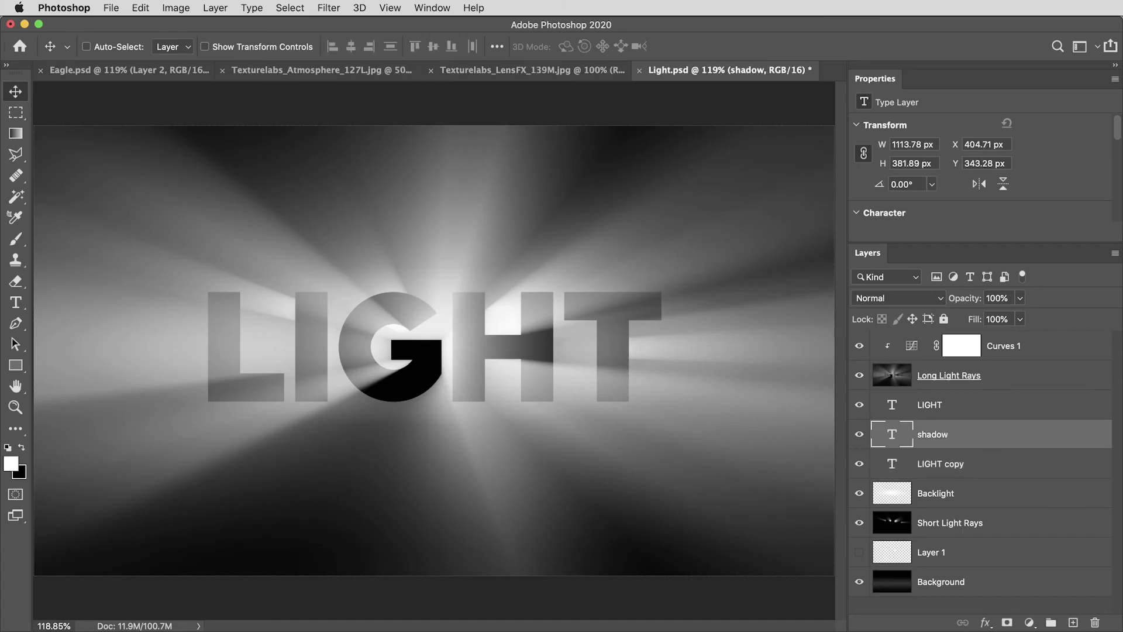
pyautogui.doubleClick(953, 465)
pyautogui.write('depth')
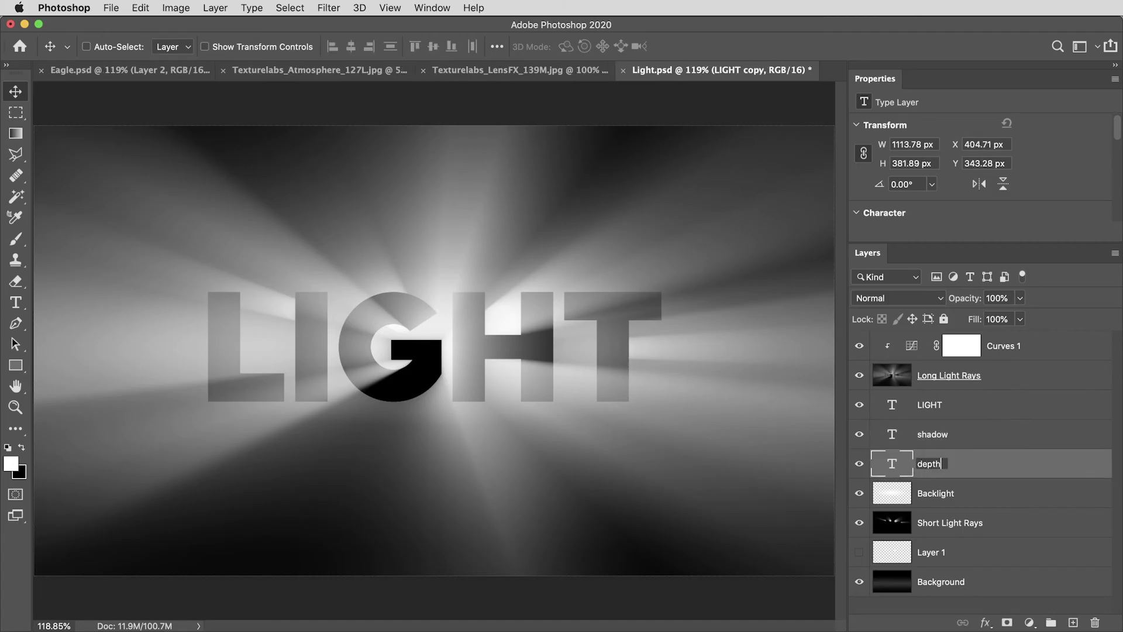
pyautogui.press('Return')
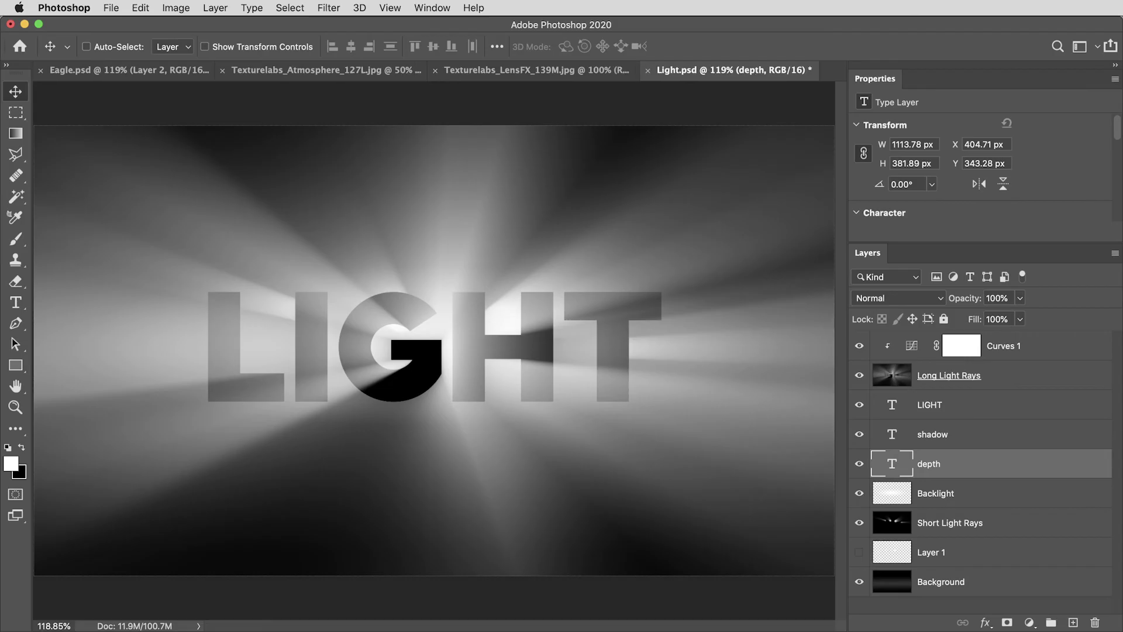
pyautogui.click(958, 436)
# Rasterize the shadow layer, flip it below the text and perspective-widen it to 1865 × 123 px.
pyautogui.rightClick(959, 435)
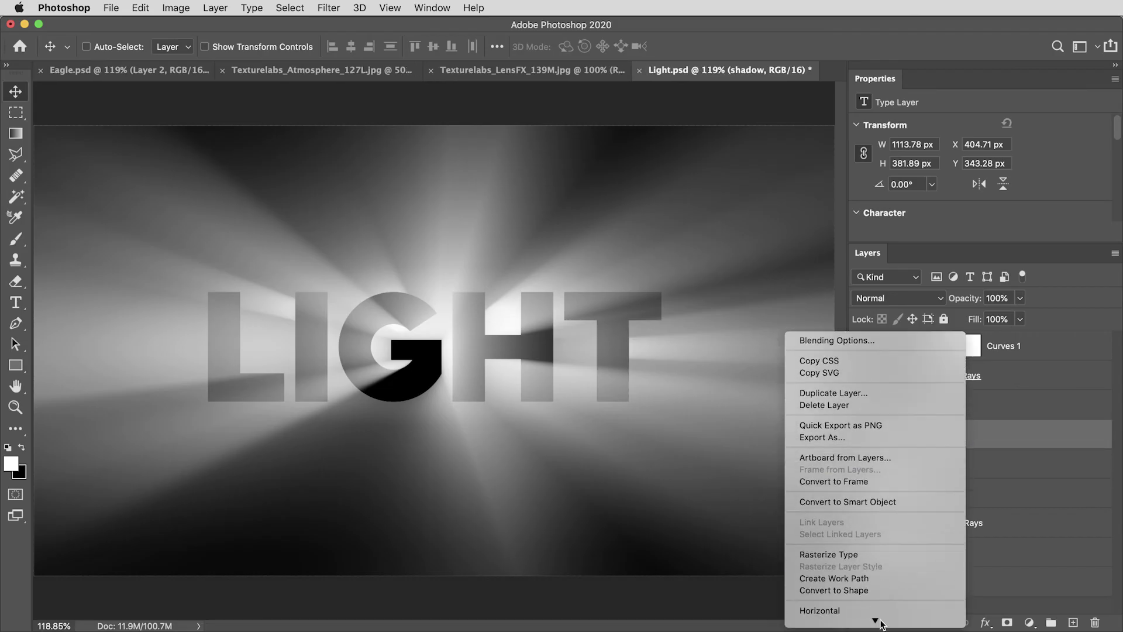
pyautogui.click(876, 544)
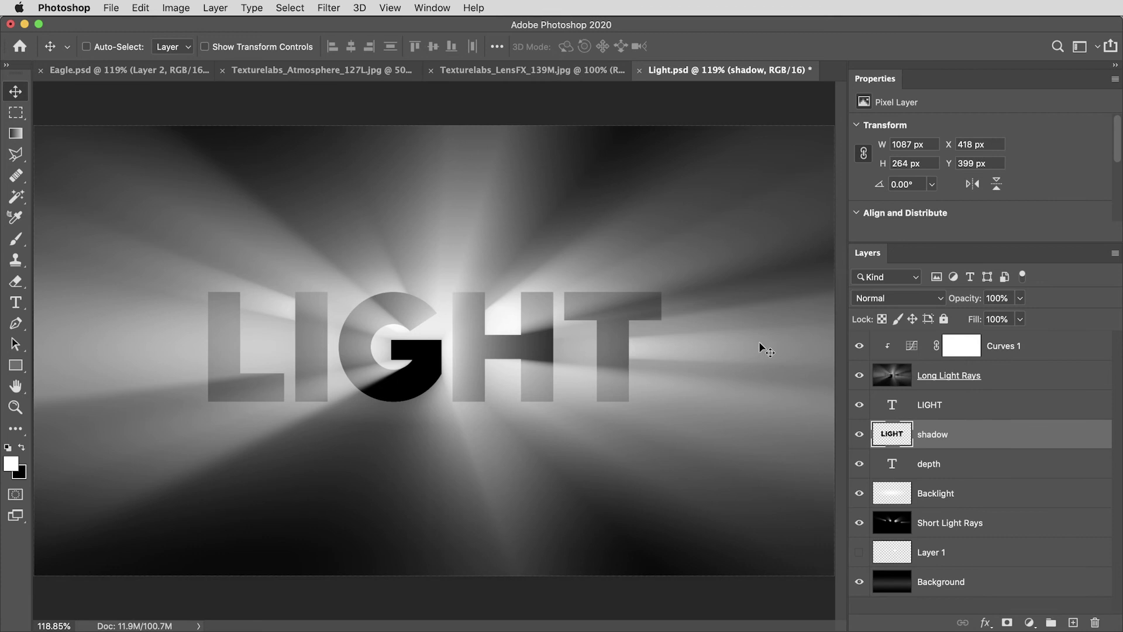
pyautogui.press('super+t')
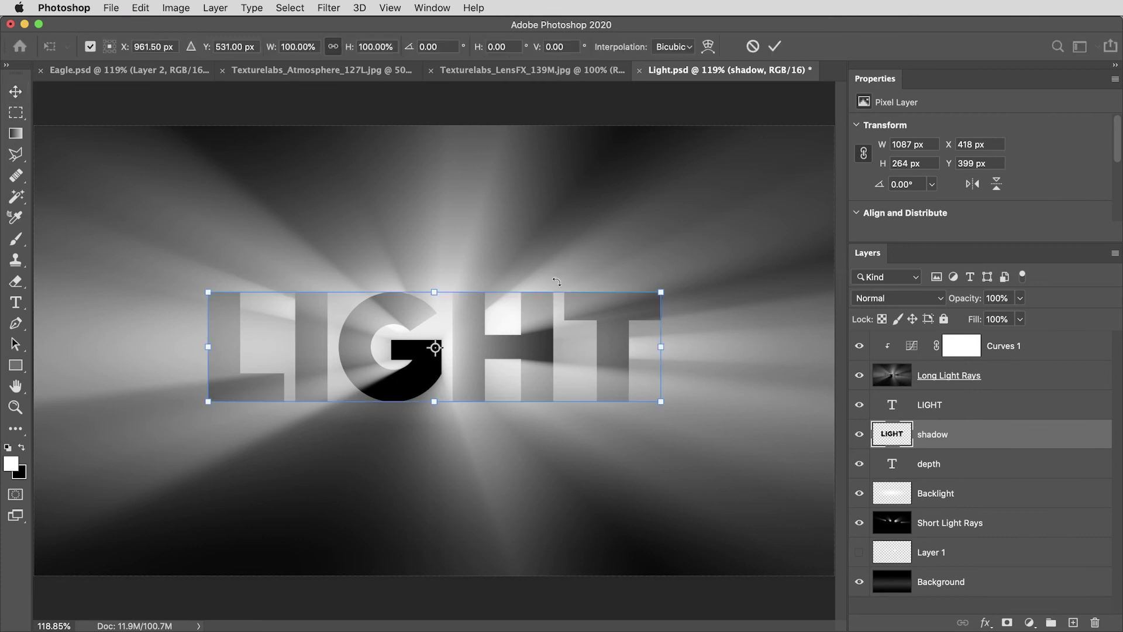
pyautogui.moveTo(434, 292); pyautogui.dragTo(444, 454)
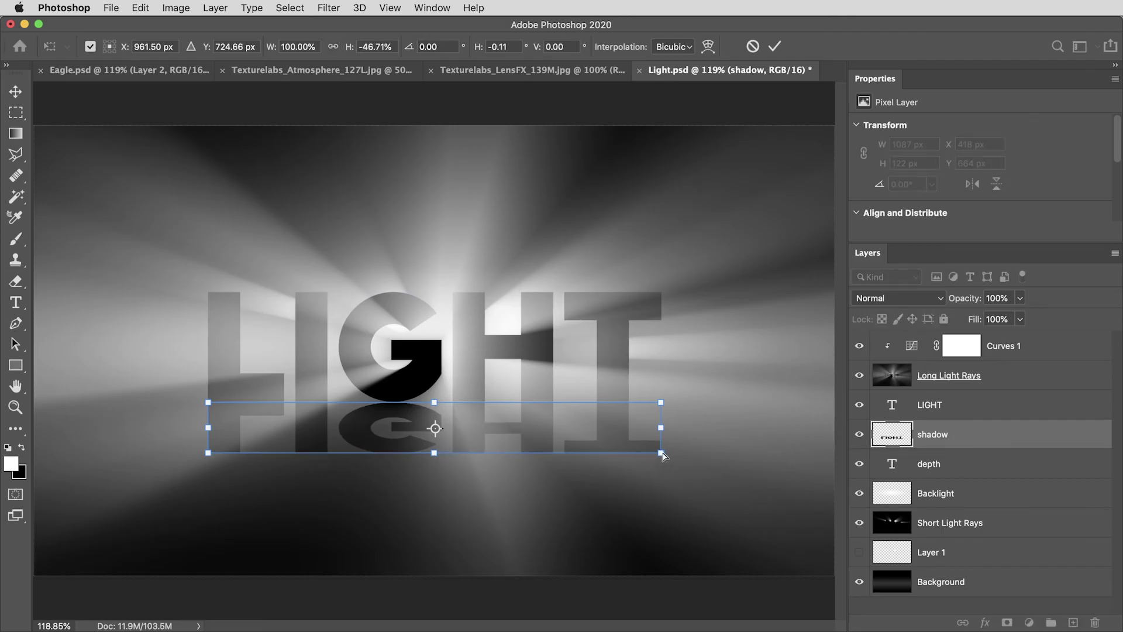
pyautogui.moveTo(662, 455); pyautogui.dragTo(825, 453)
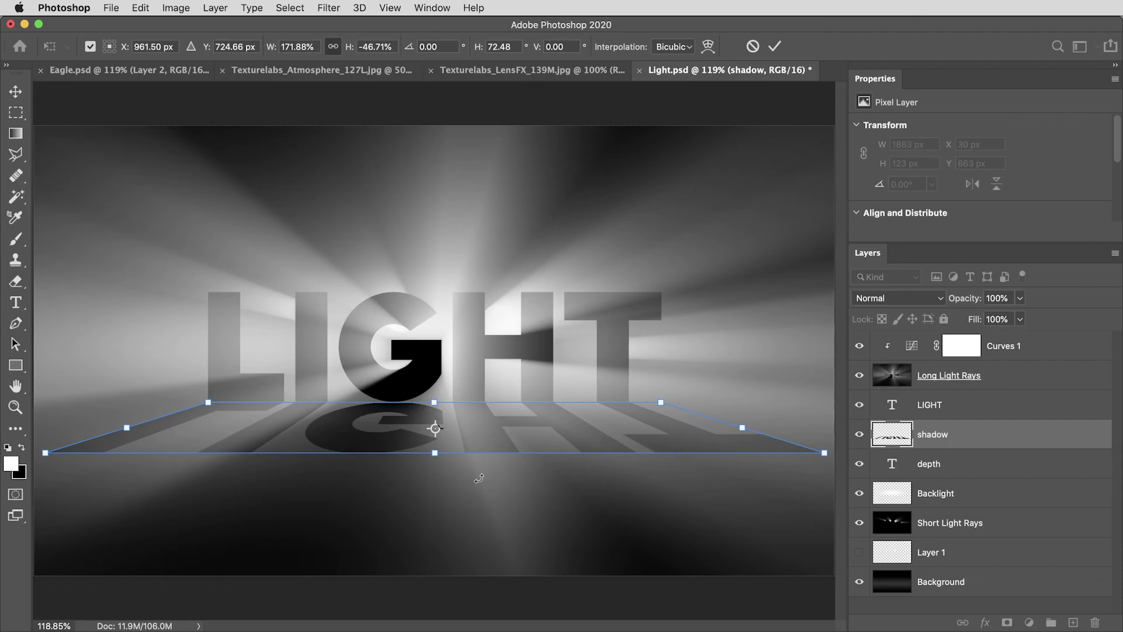
pyautogui.press('Return')
pyautogui.press('Up')
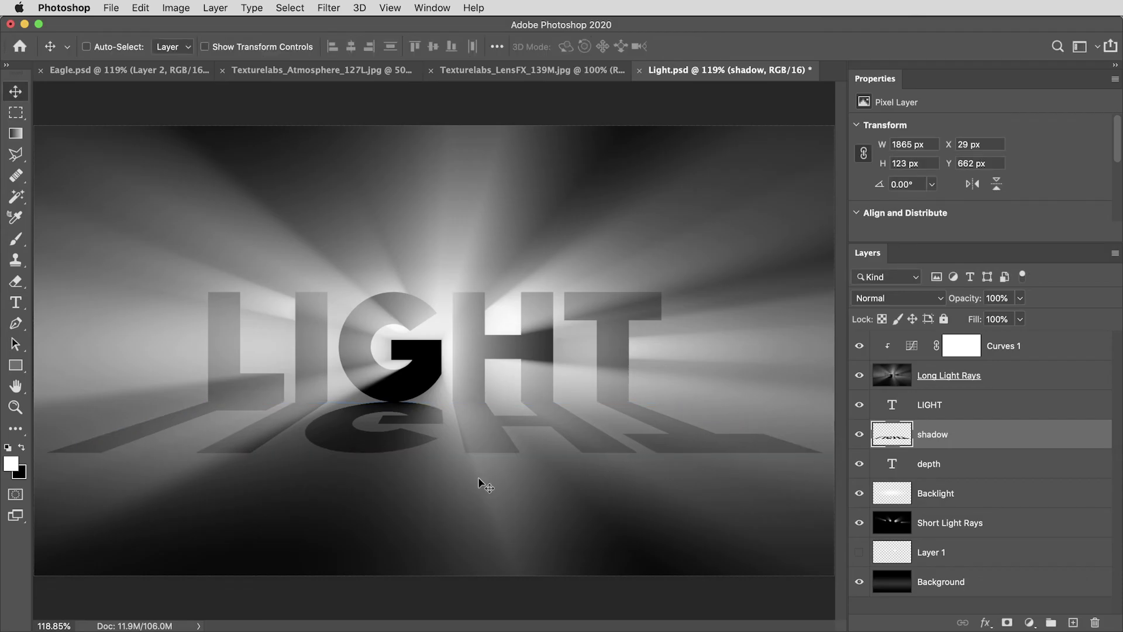
# Apply a 15 px Tilt-Shift blur to the shadow layer.
pyautogui.click(328, 7)
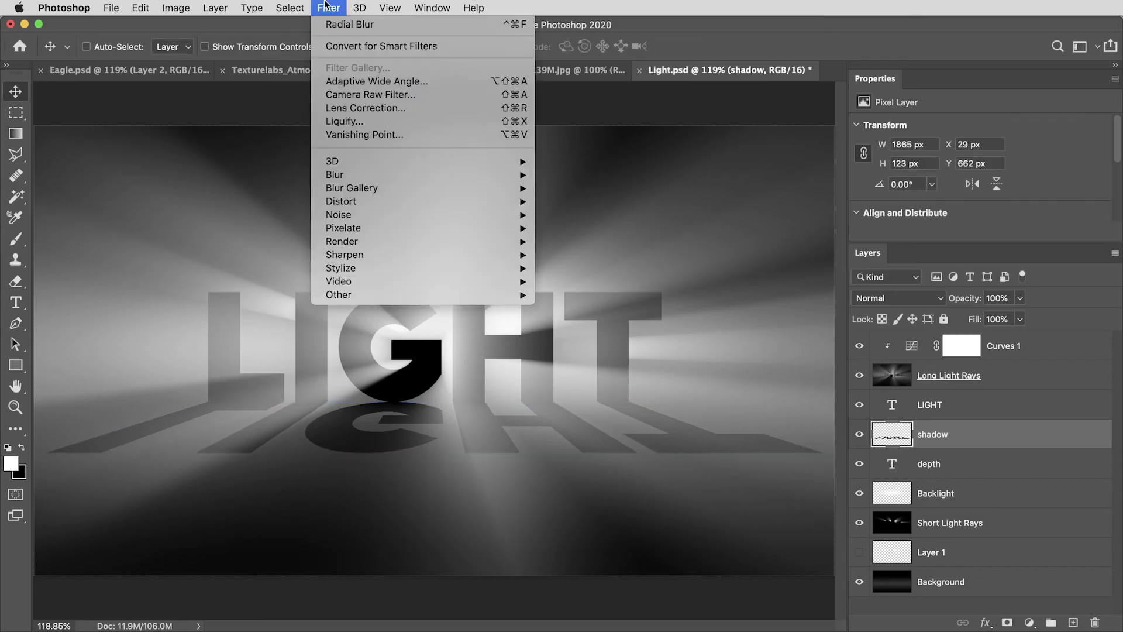
pyautogui.moveTo(391, 187)
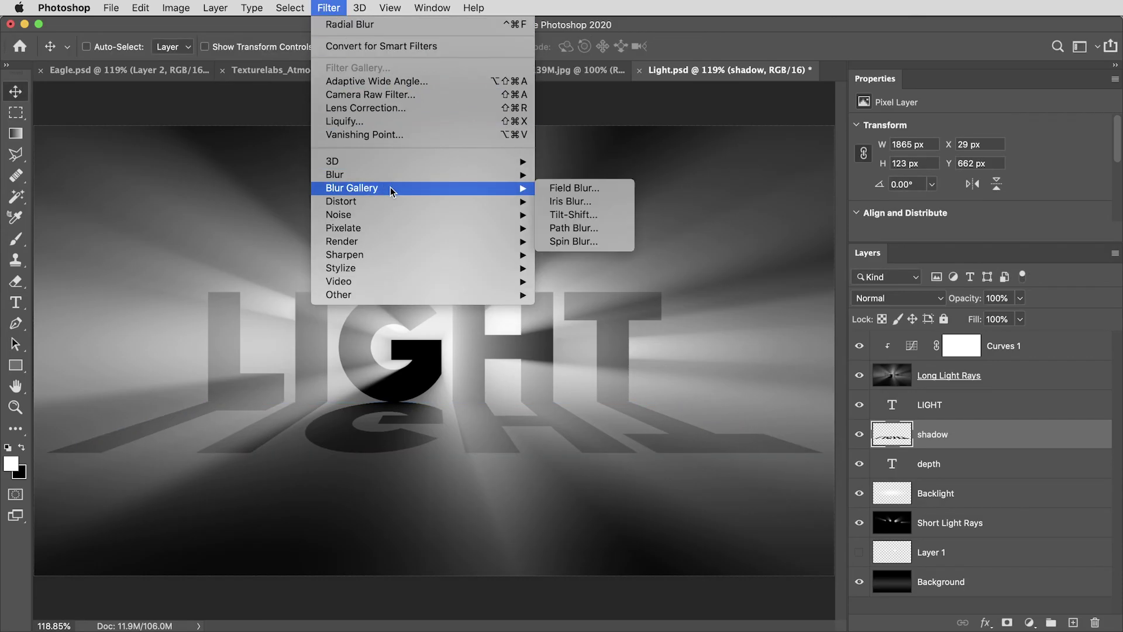
pyautogui.click(566, 215)
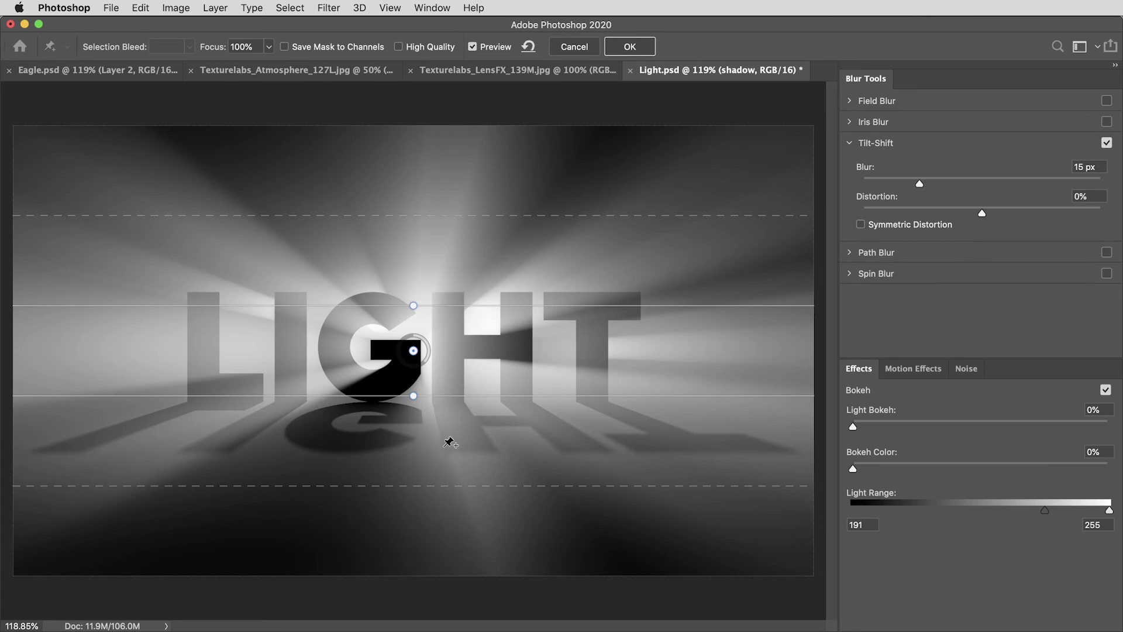
pyautogui.click(1091, 166)
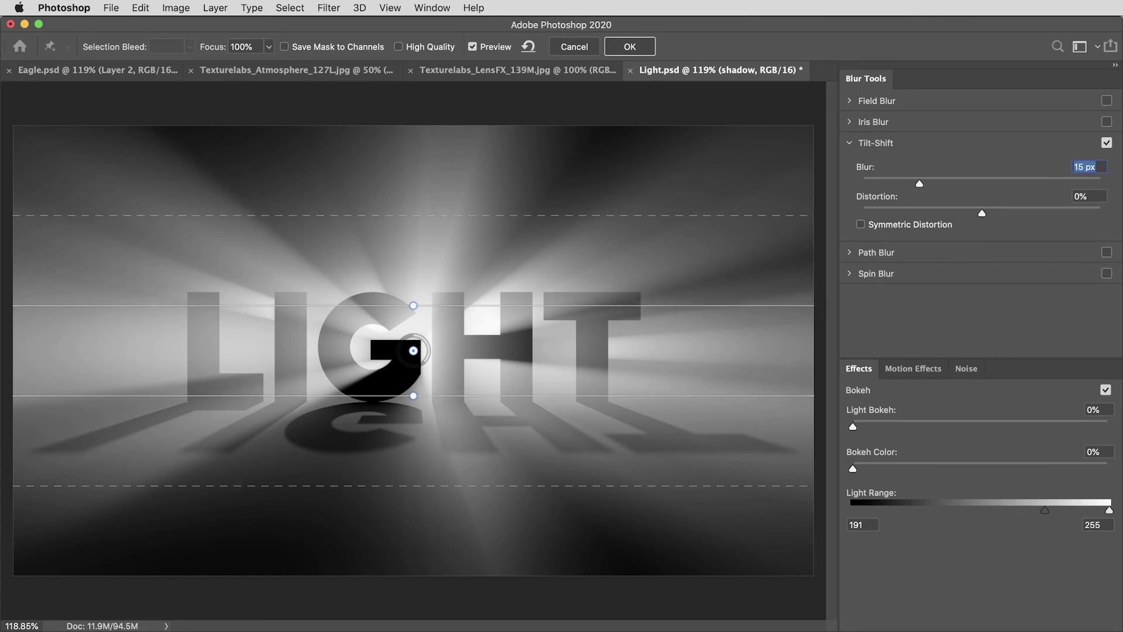
pyautogui.click(637, 46)
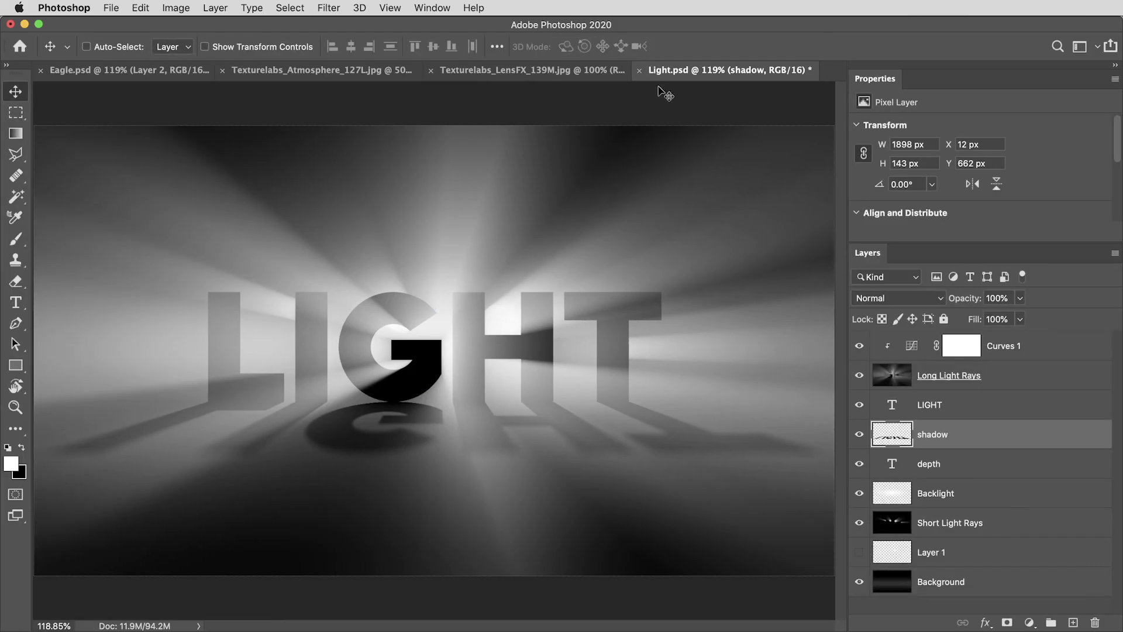
# Set the depth text layer's character colour to white.
pyautogui.click(965, 466)
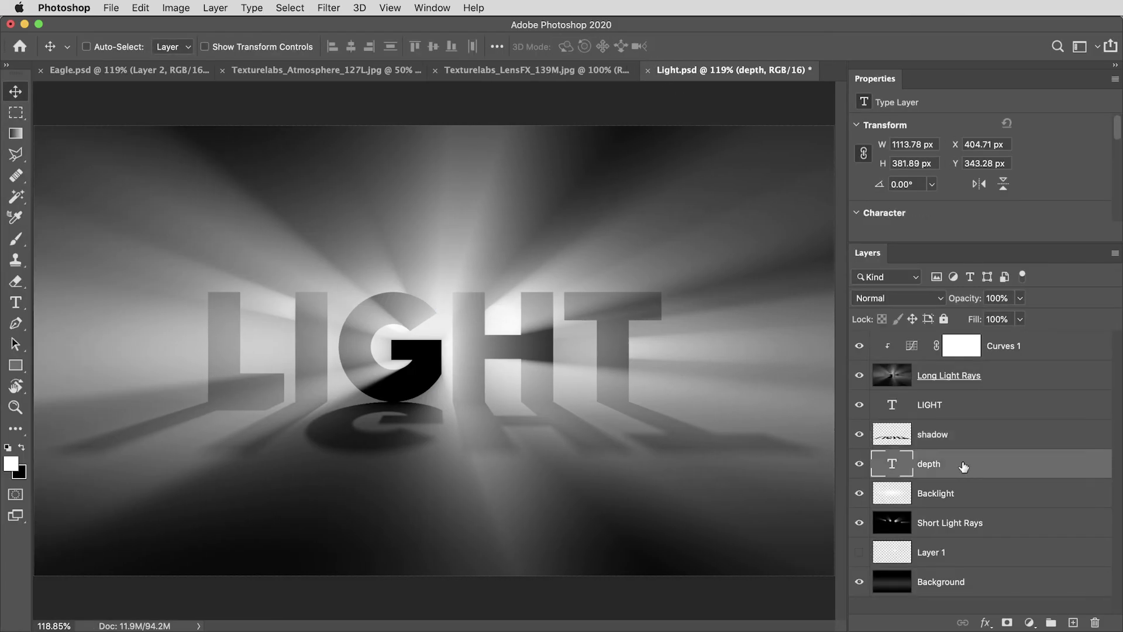
pyautogui.moveTo(1002, 247); pyautogui.dragTo(1000, 354)
pyautogui.click(990, 314)
pyautogui.moveTo(747, 233); pyautogui.dragTo(688, 90)
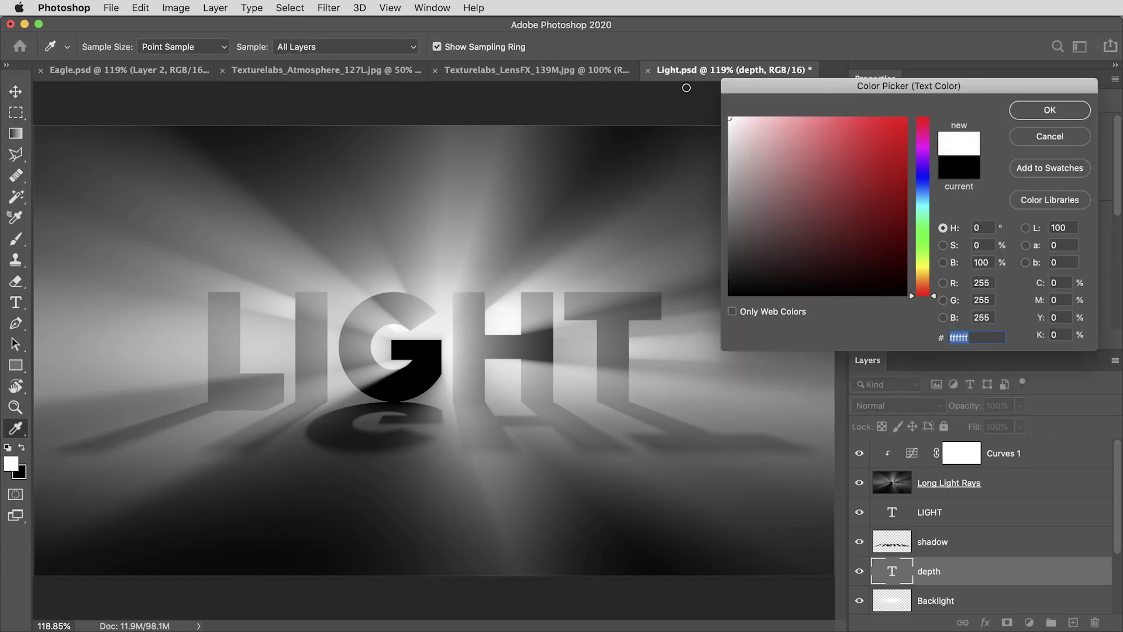
pyautogui.press('Return')
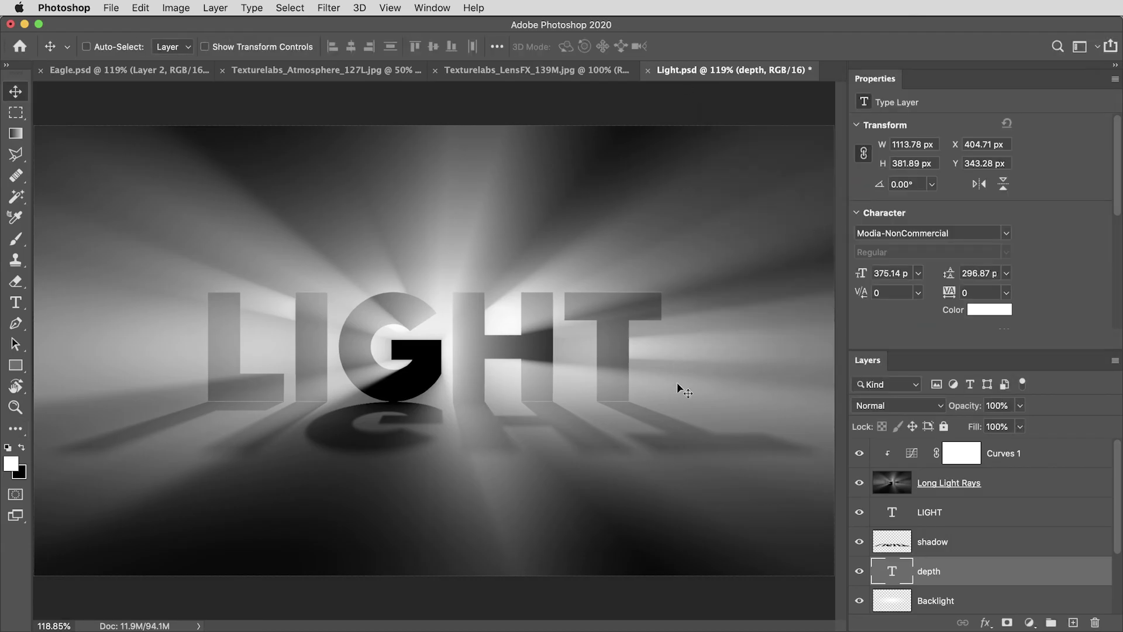
# Shrink the depth text slightly to 1106 × 379 px.
pyautogui.press('super+t')
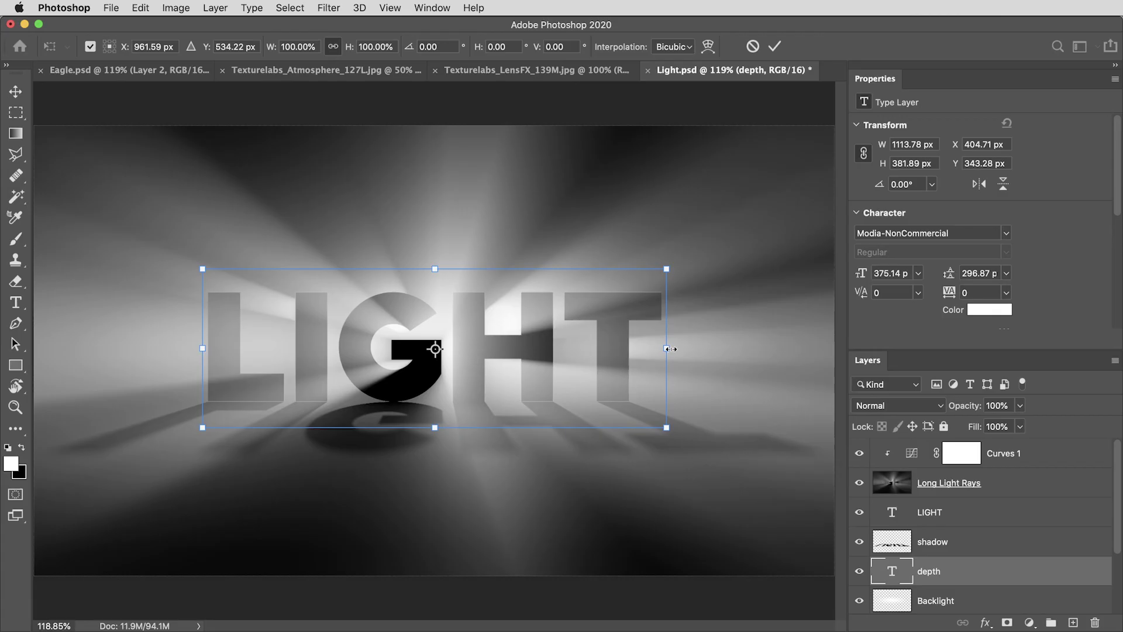
pyautogui.moveTo(670, 348); pyautogui.dragTo(667, 349)
pyautogui.press('Return')
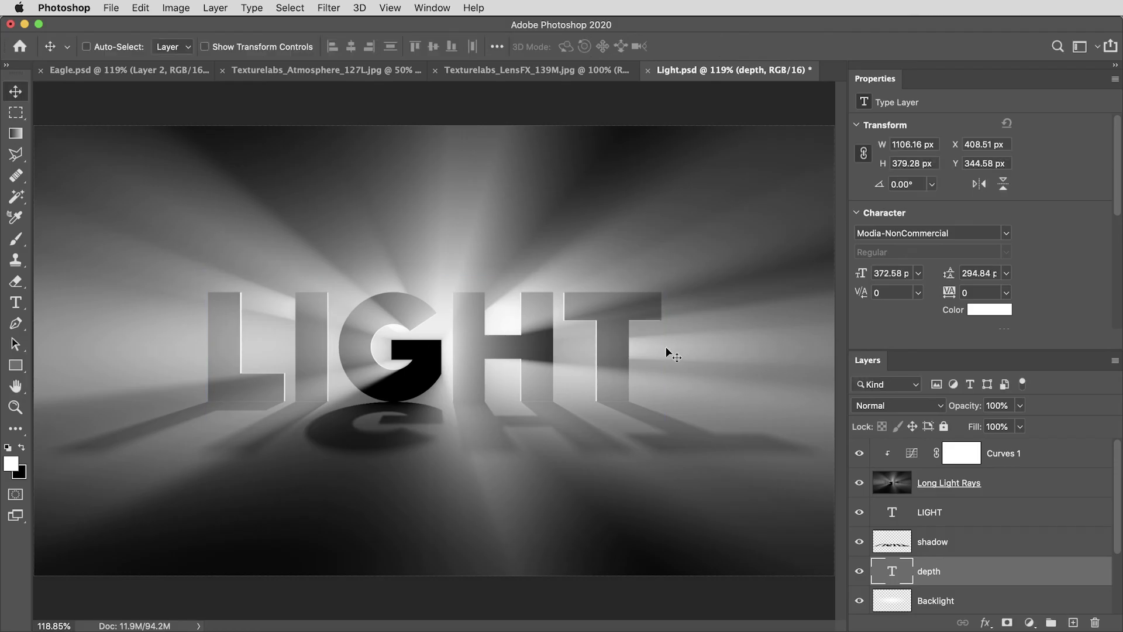
pyautogui.moveTo(899, 349); pyautogui.dragTo(898, 241)
# Give the depth text a default Bevel & Emboss with Depth 480% and Size 10 px.
pyautogui.click(987, 621)
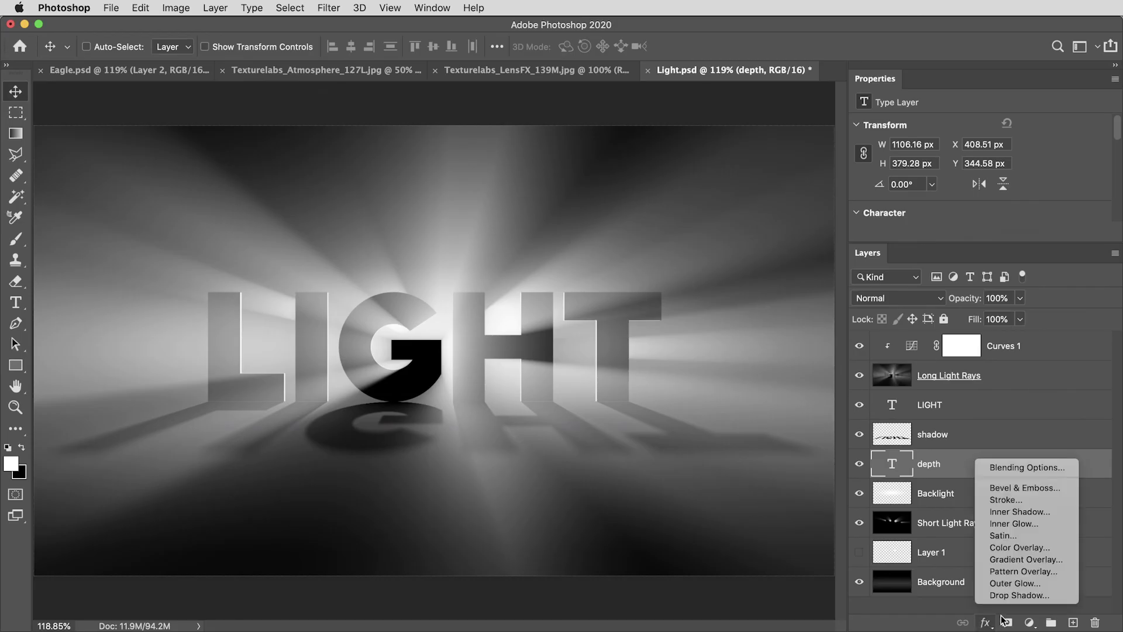
pyautogui.click(1006, 488)
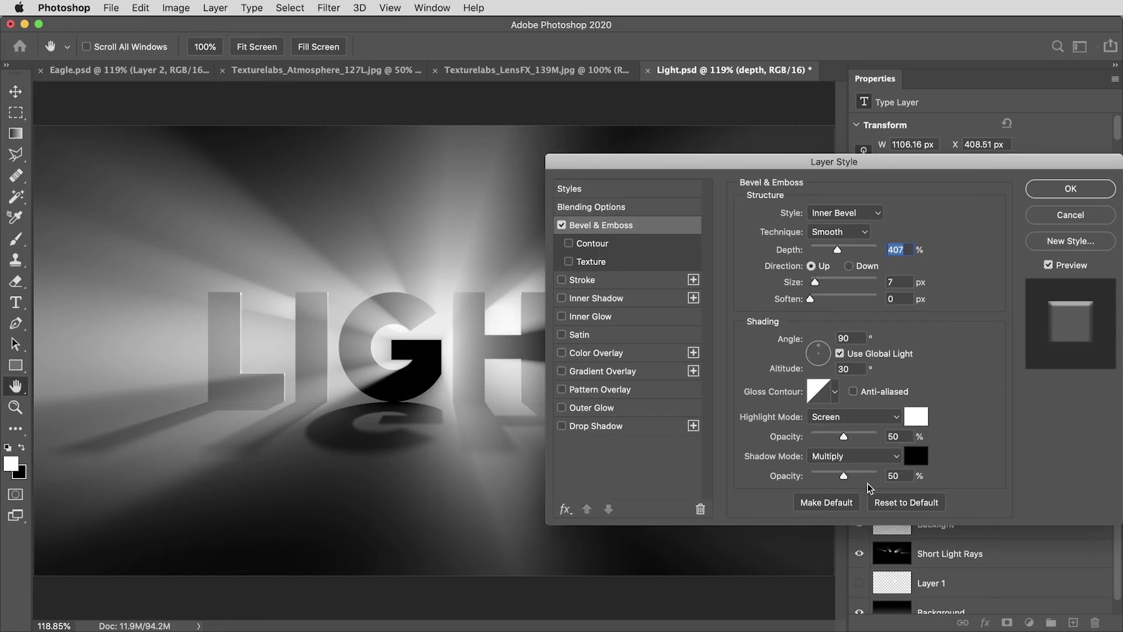
pyautogui.click(878, 504)
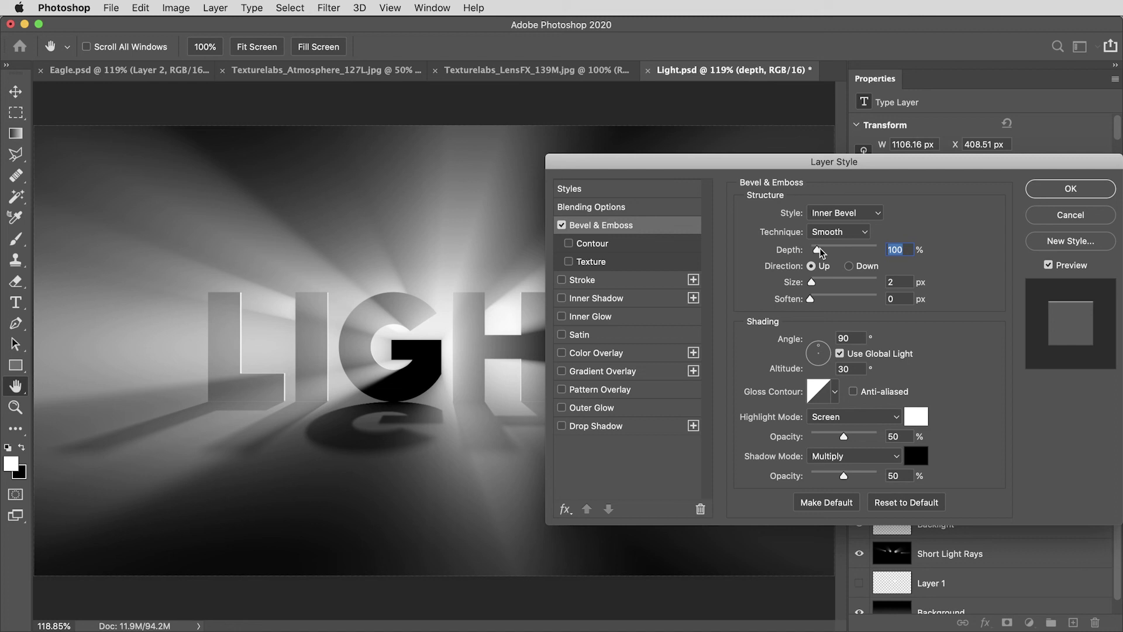
pyautogui.moveTo(817, 249); pyautogui.dragTo(823, 284)
pyautogui.keyDown('super'); pyautogui.click(272, 296); pyautogui.keyUp('super')
pyautogui.keyDown('super'); pyautogui.click(258, 314); pyautogui.keyUp('super')
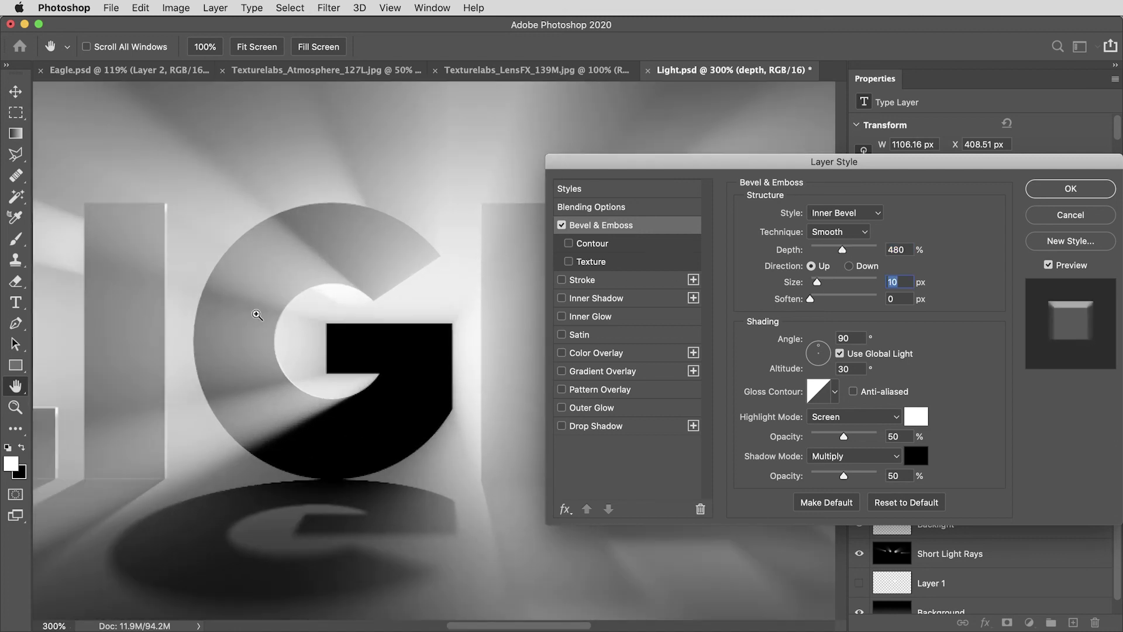
pyautogui.keyDown('super'); pyautogui.click(189, 327); pyautogui.keyUp('super')
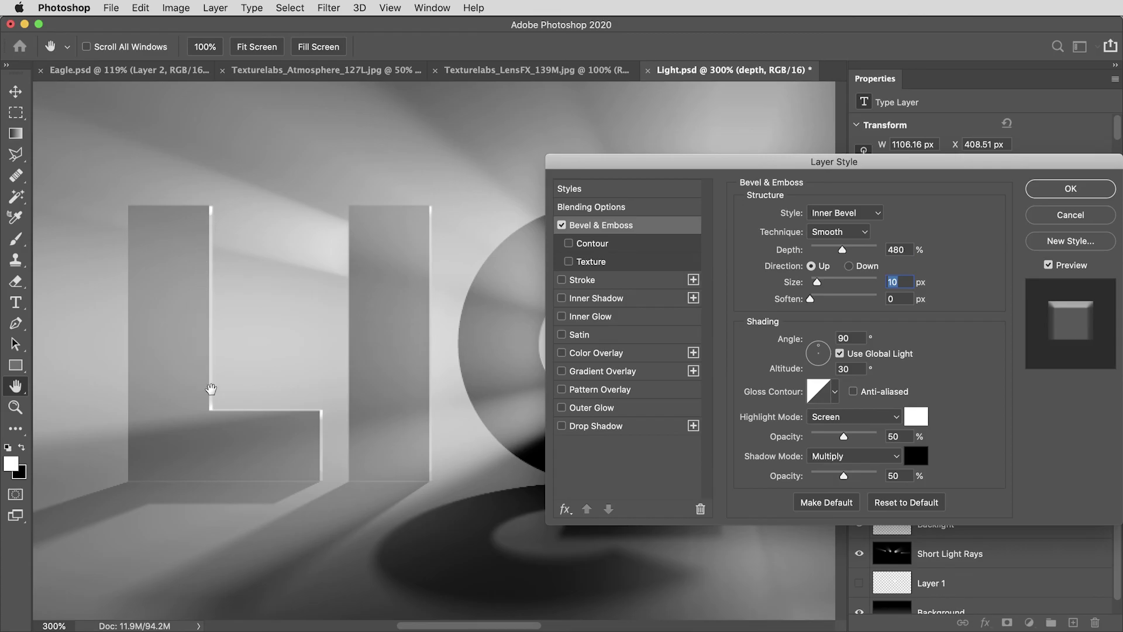
pyautogui.click(1078, 191)
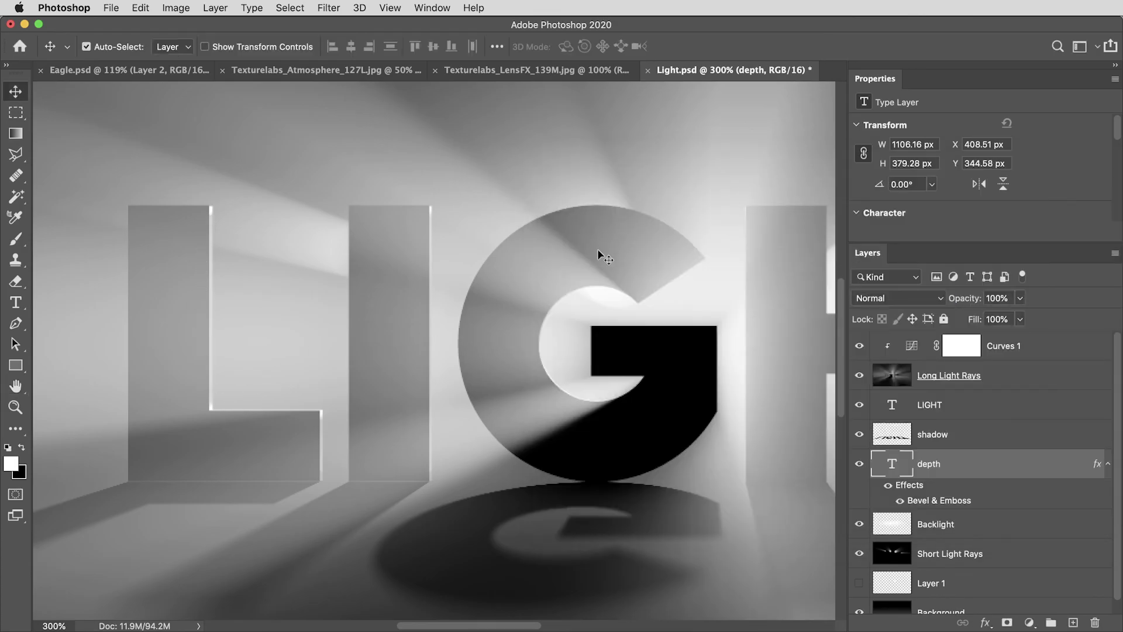
# Drag the smoke and flare layers from Eagle.psd into Light.psd.
pyautogui.press('super+0')
pyautogui.click(138, 69)
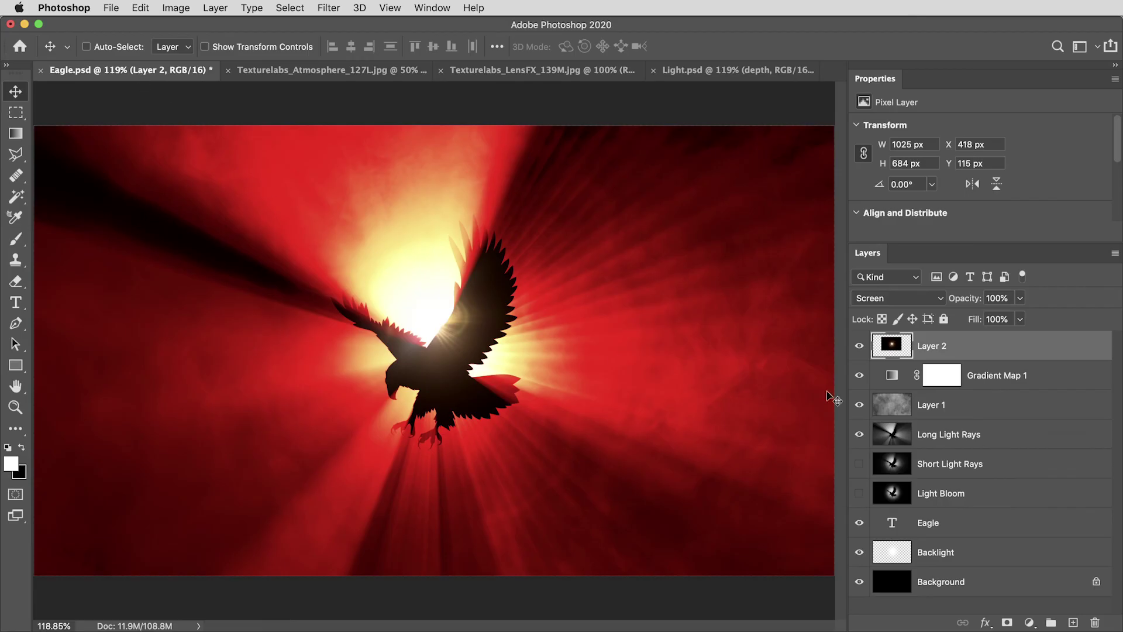
pyautogui.press('super')
pyautogui.keyDown('super'); pyautogui.click(987, 413); pyautogui.keyUp('super')
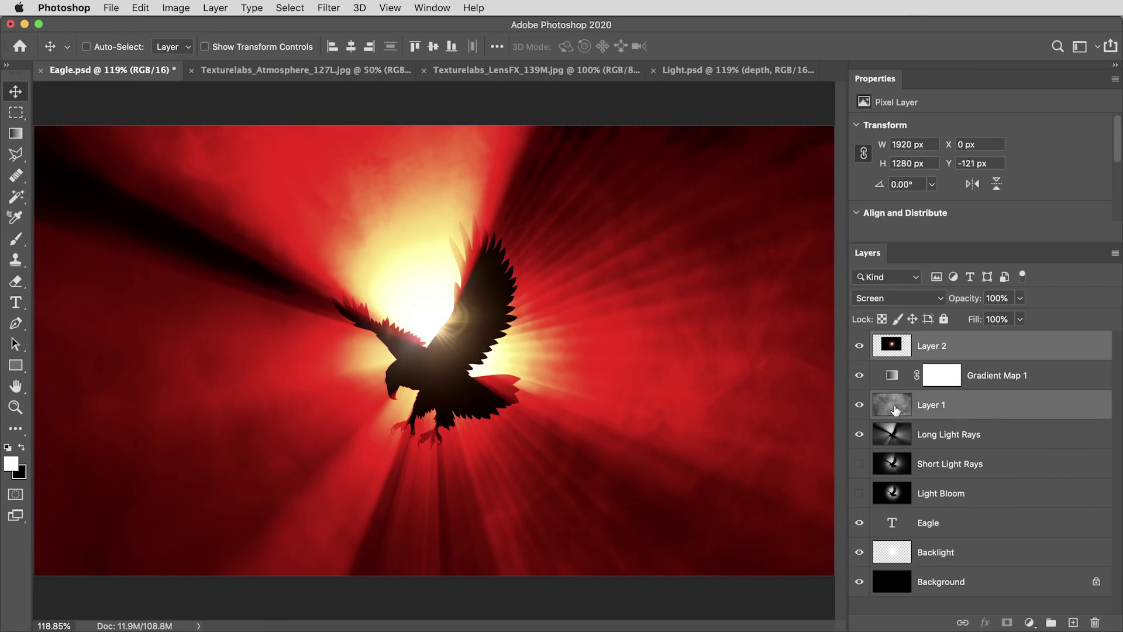
pyautogui.moveTo(895, 410); pyautogui.dragTo(497, 305)
pyautogui.press('super+t')
pyautogui.press('Return')
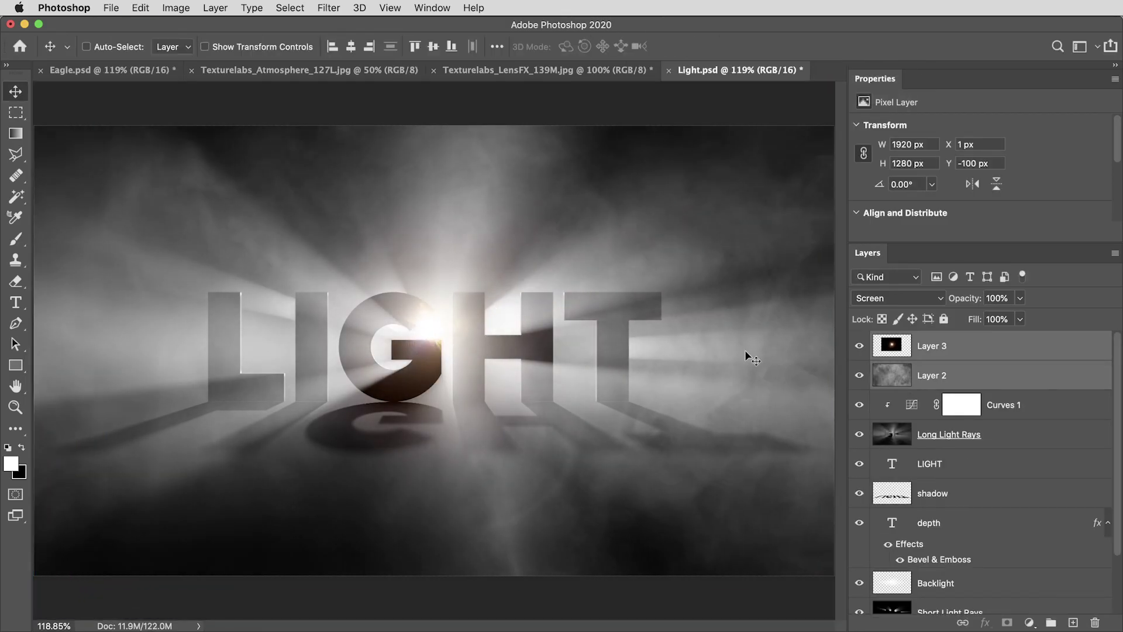
# Scale the light flare layer (Layer 3) down to 737 × 493 px.
pyautogui.click(885, 348)
pyautogui.press('super+t')
pyautogui.moveTo(429, 181); pyautogui.dragTo(468, 255)
pyautogui.press('Return')
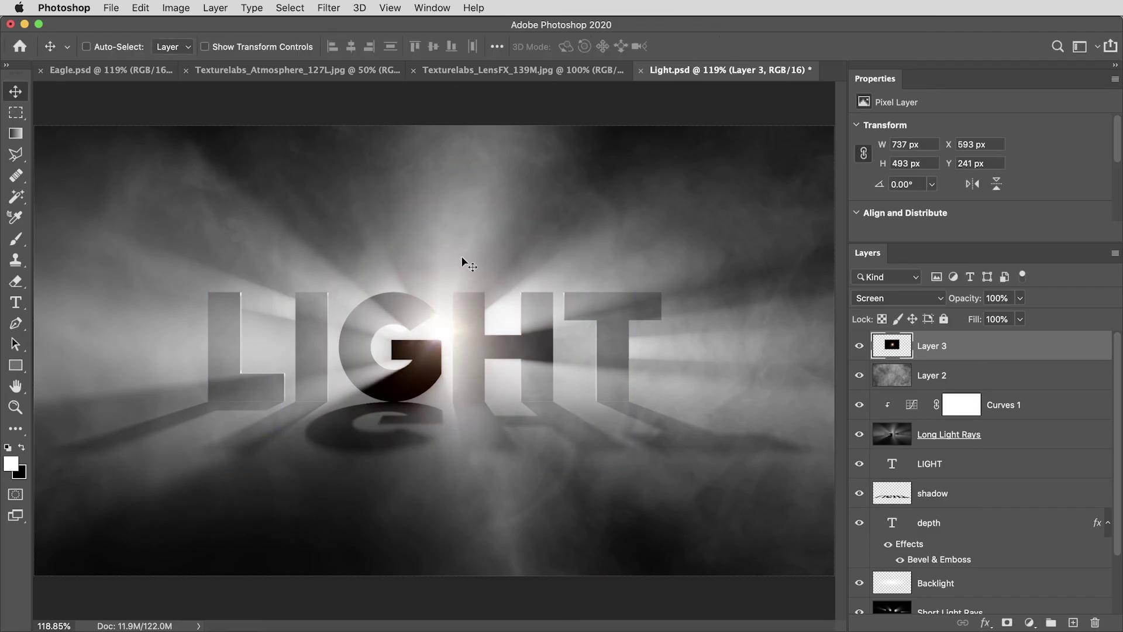
# Add a Gradient Map using the Texturelabs Magic Smoke Blue preset over the whole image.
pyautogui.click(1031, 623)
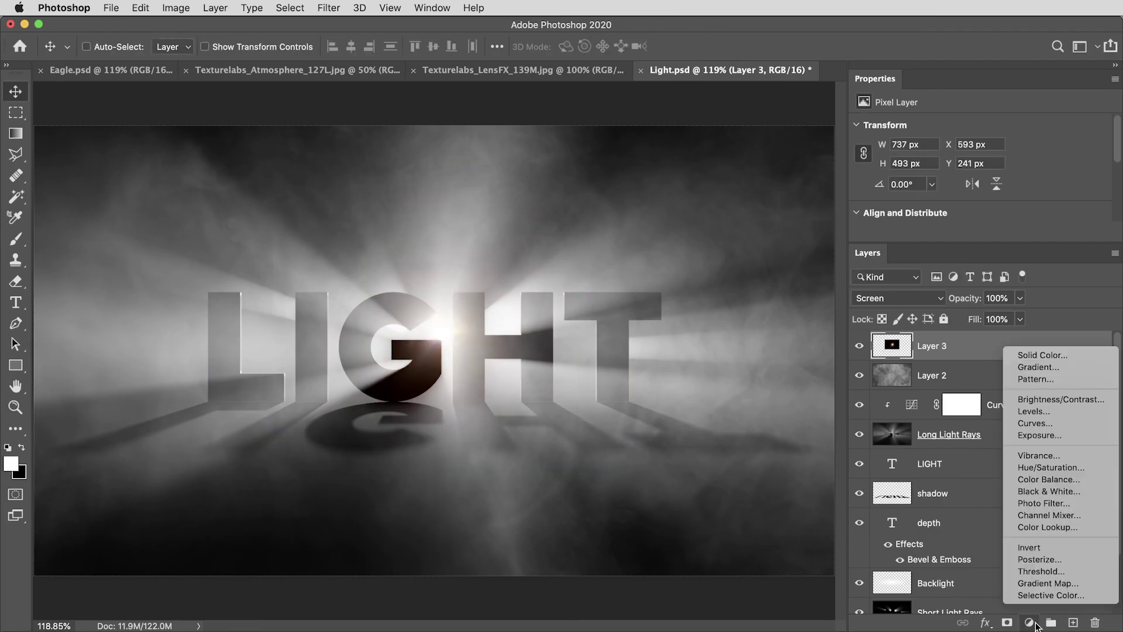
pyautogui.click(1039, 585)
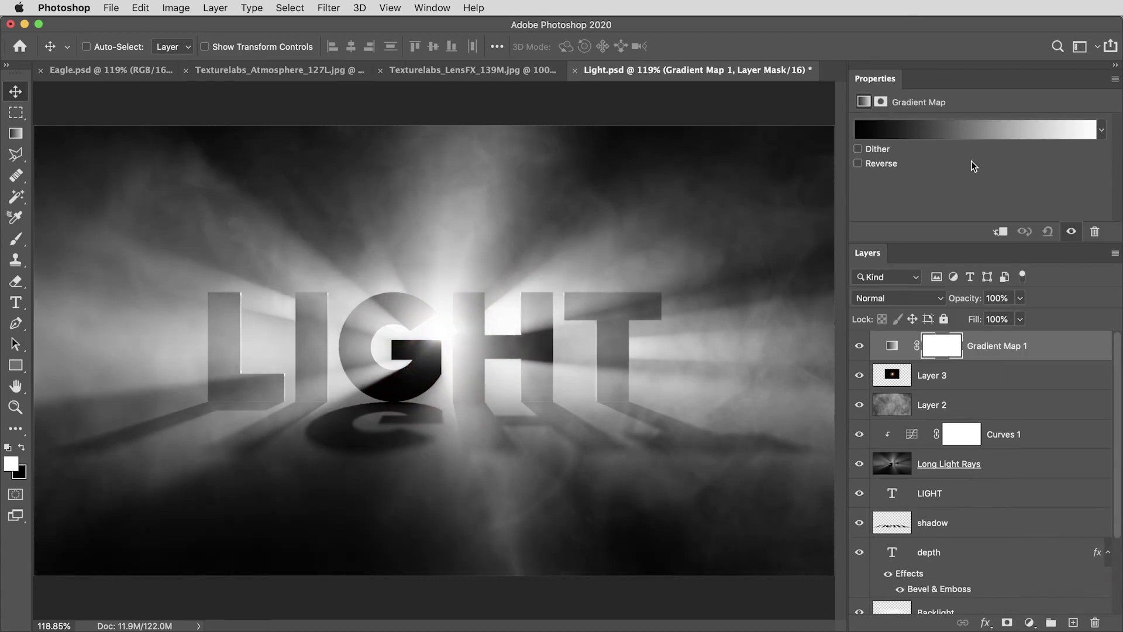
pyautogui.click(966, 133)
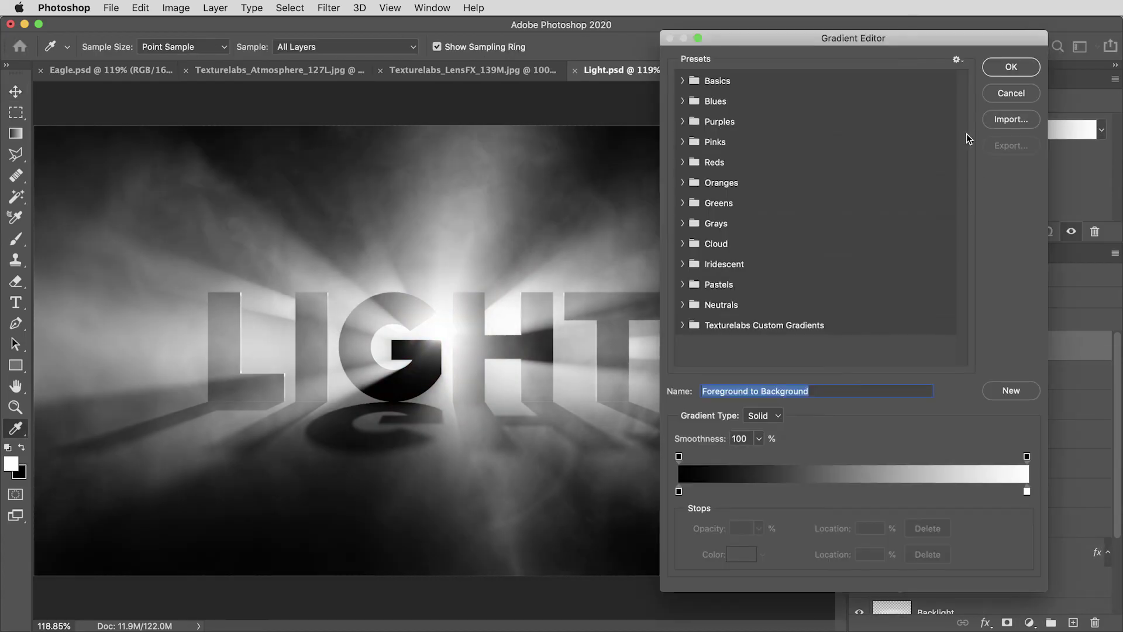
pyautogui.click(682, 325)
pyautogui.click(699, 345)
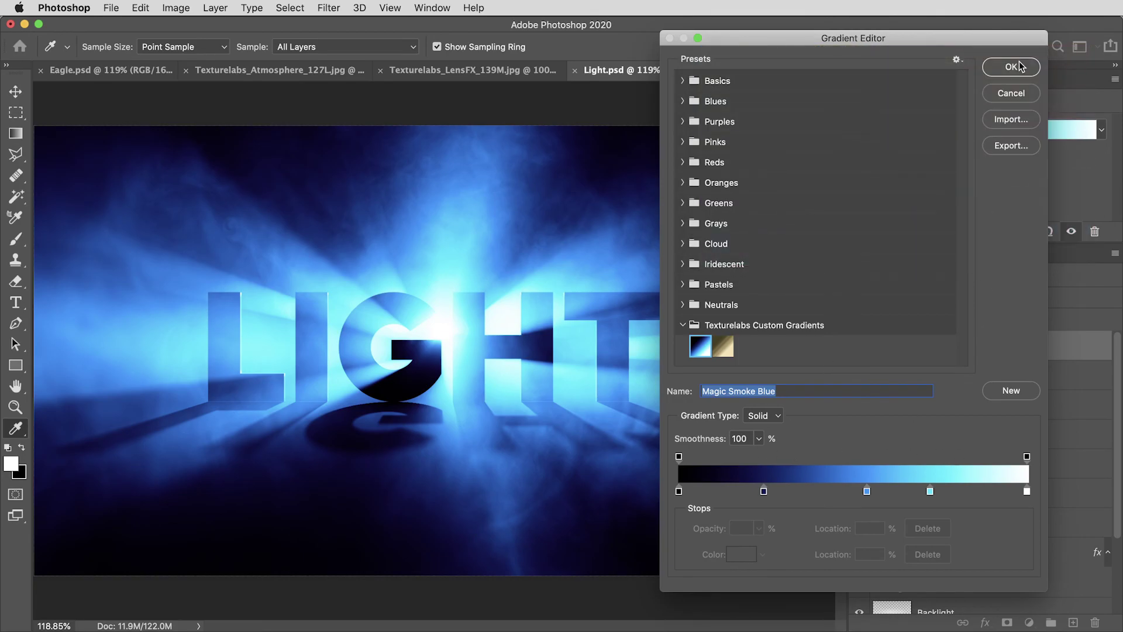
pyautogui.click(1019, 67)
pyautogui.press('f')
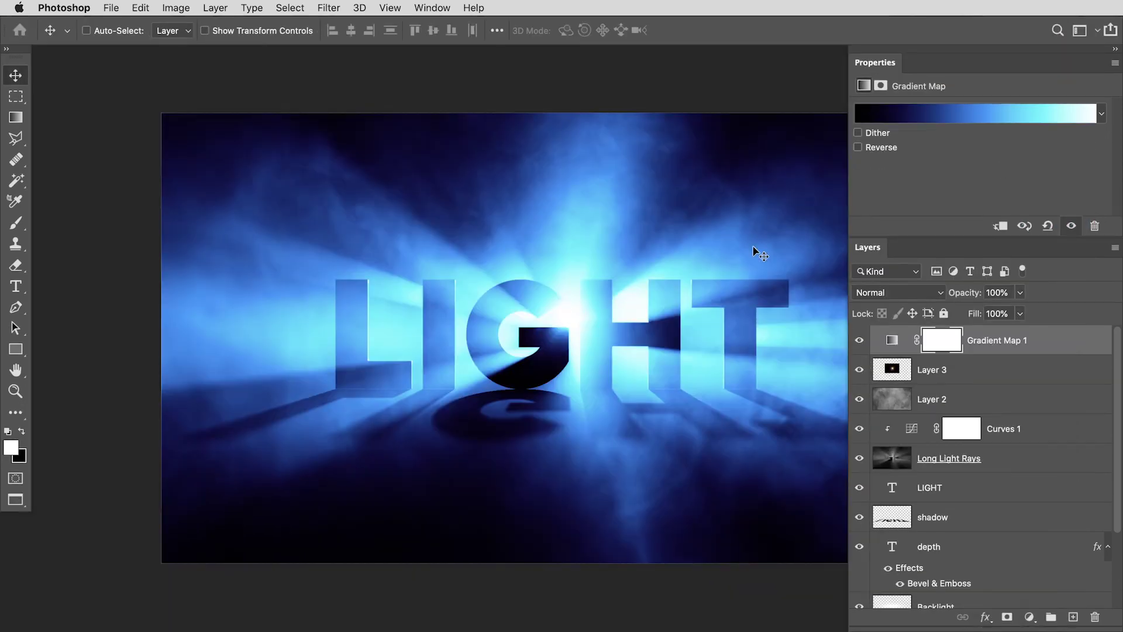